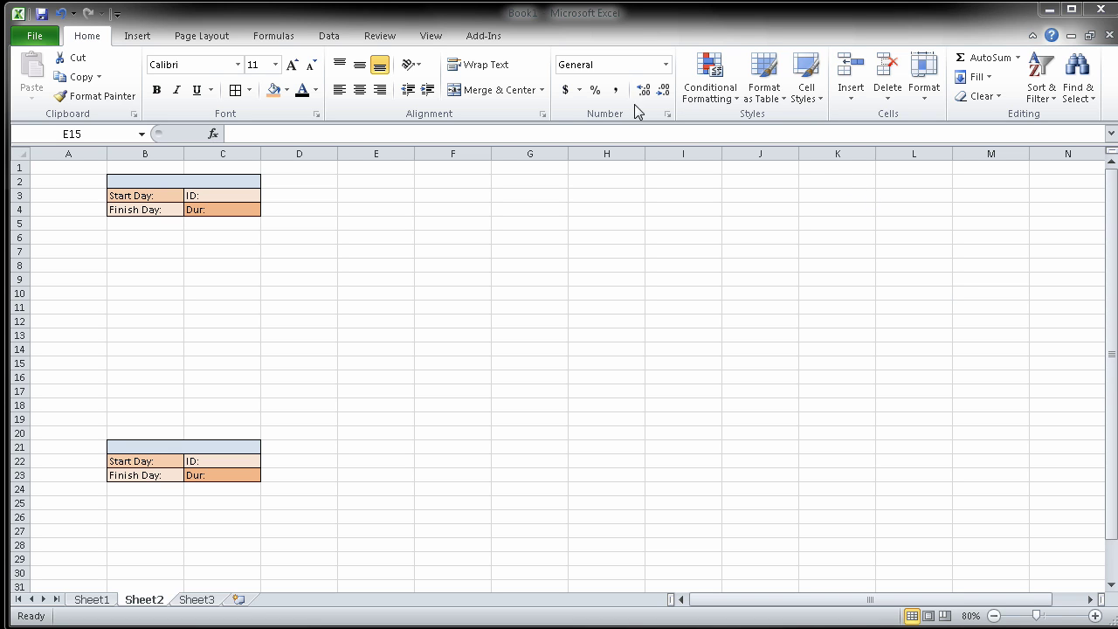
# Title the top task box 'Meet with Managers', correcting the capital M
pyautogui.click(149, 450)
pyautogui.moveTo(149, 450); pyautogui.dragTo(149, 474)
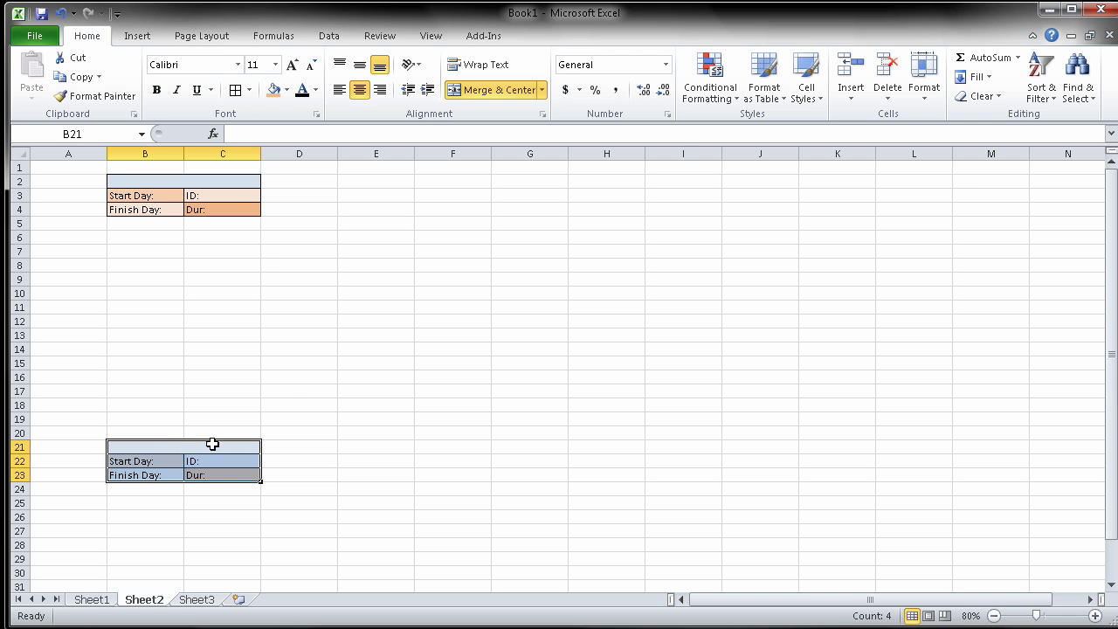
pyautogui.click(218, 183)
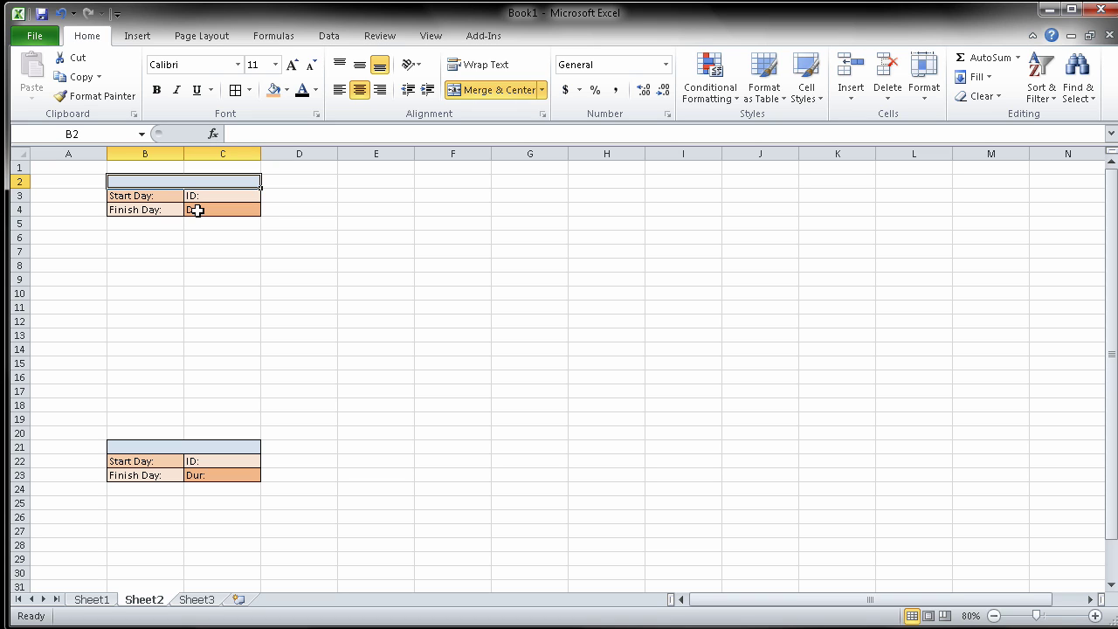
pyautogui.doubleClick(197, 182)
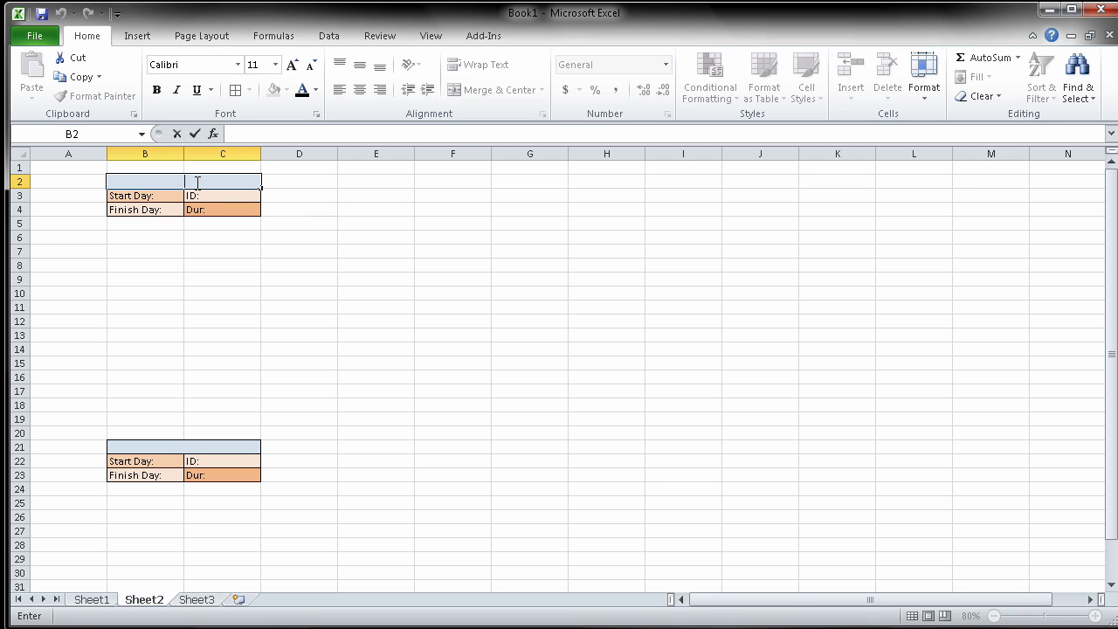
pyautogui.write('Meet with managers')
pyautogui.press('F2')
pyautogui.click(195, 184)
pyautogui.press('BackSpace')
pyautogui.write('M')
# Set the top box's duration to 10 and copy the blank template box B21:C23
pyautogui.doubleClick(224, 208)
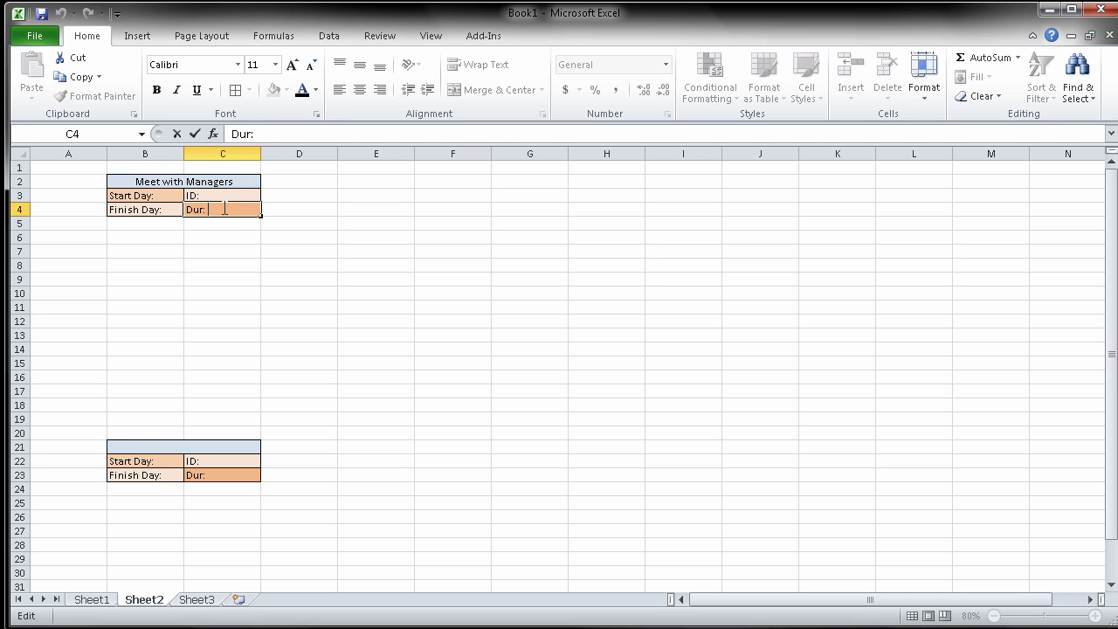
pyautogui.write('10')
pyautogui.click(280, 289)
pyautogui.moveTo(189, 451); pyautogui.dragTo(188, 476)
pyautogui.hotkey('ctrl', 'c')
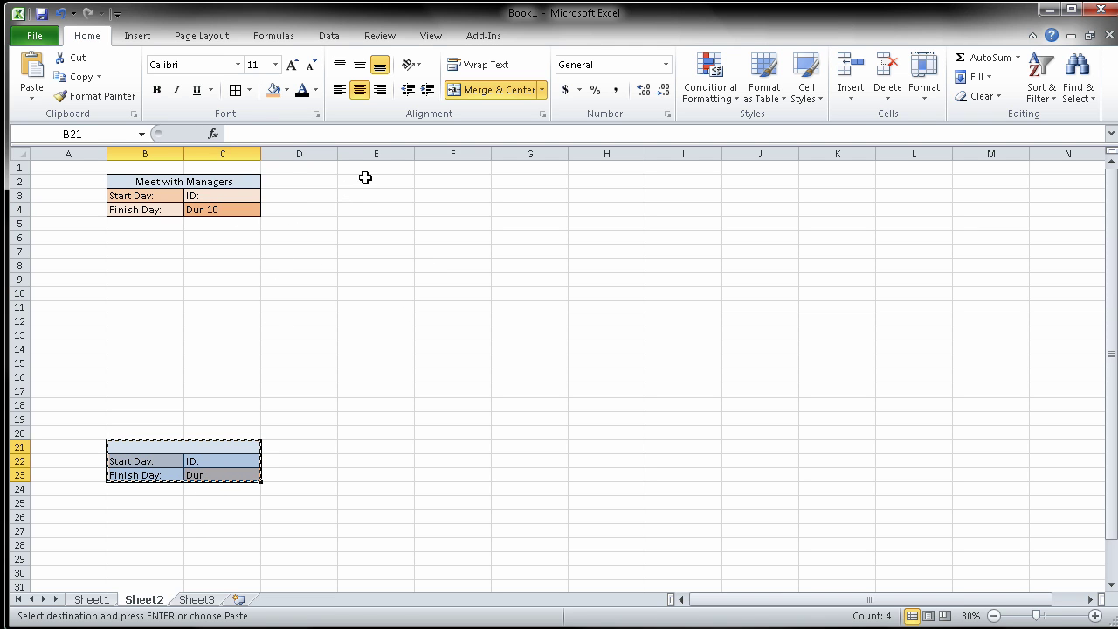
# Paste the template into E2:F4 and title it 'Interviews' with Dur: 8
pyautogui.moveTo(369, 179); pyautogui.dragTo(446, 206)
pyautogui.hotkey('ctrl', 'v')
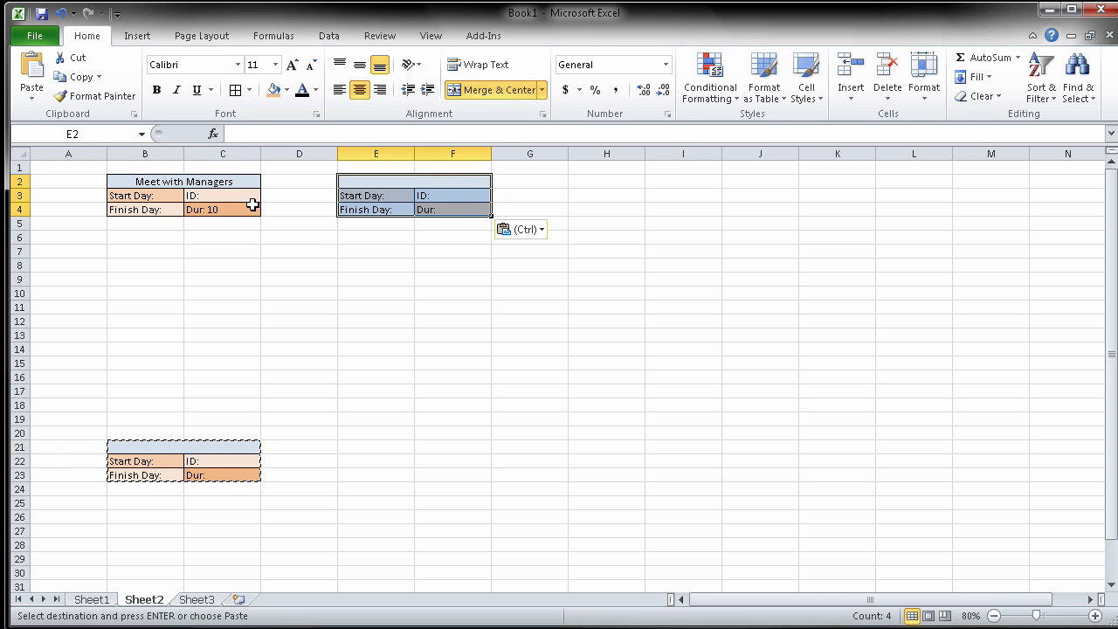
pyautogui.doubleClick(228, 198)
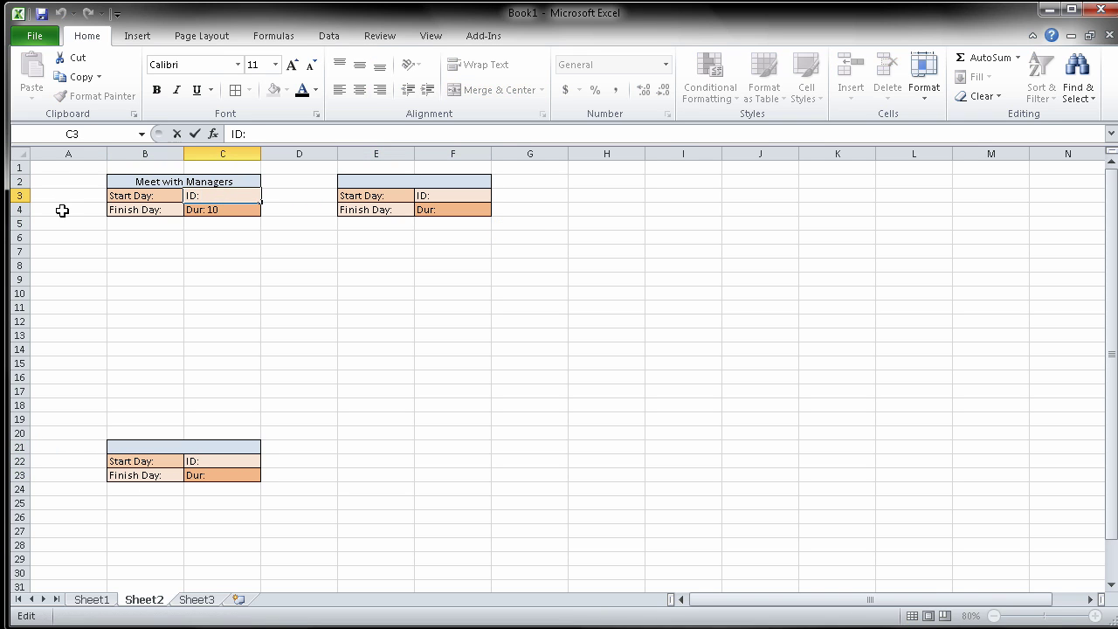
pyautogui.click(420, 180)
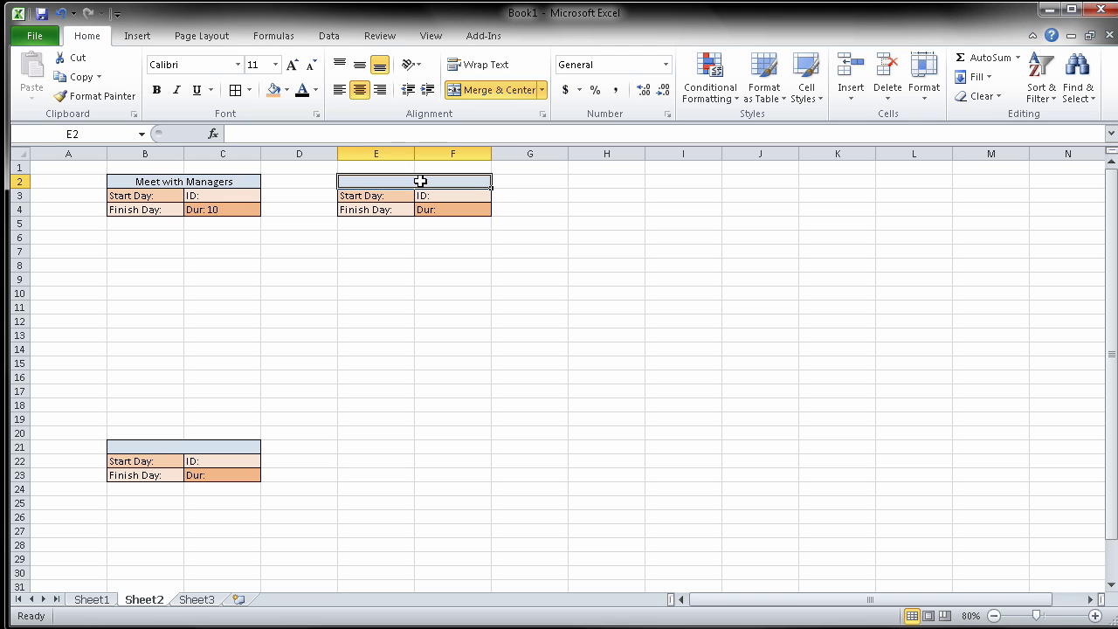
pyautogui.write('Interviews')
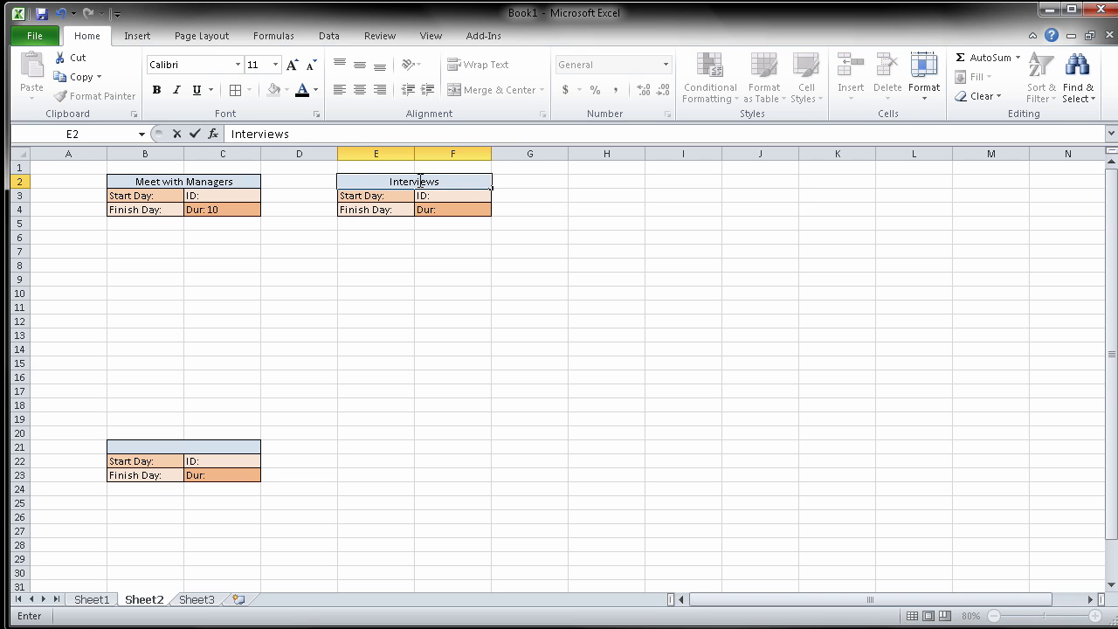
pyautogui.doubleClick(466, 207)
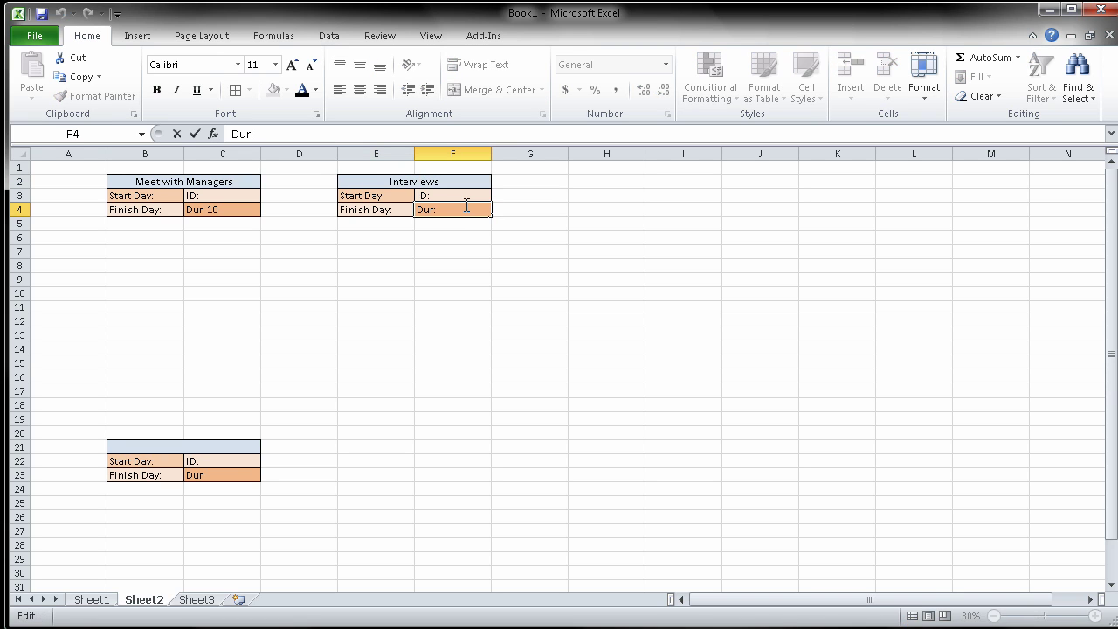
pyautogui.write('8')
pyautogui.moveTo(406, 251); pyautogui.dragTo(450, 278)
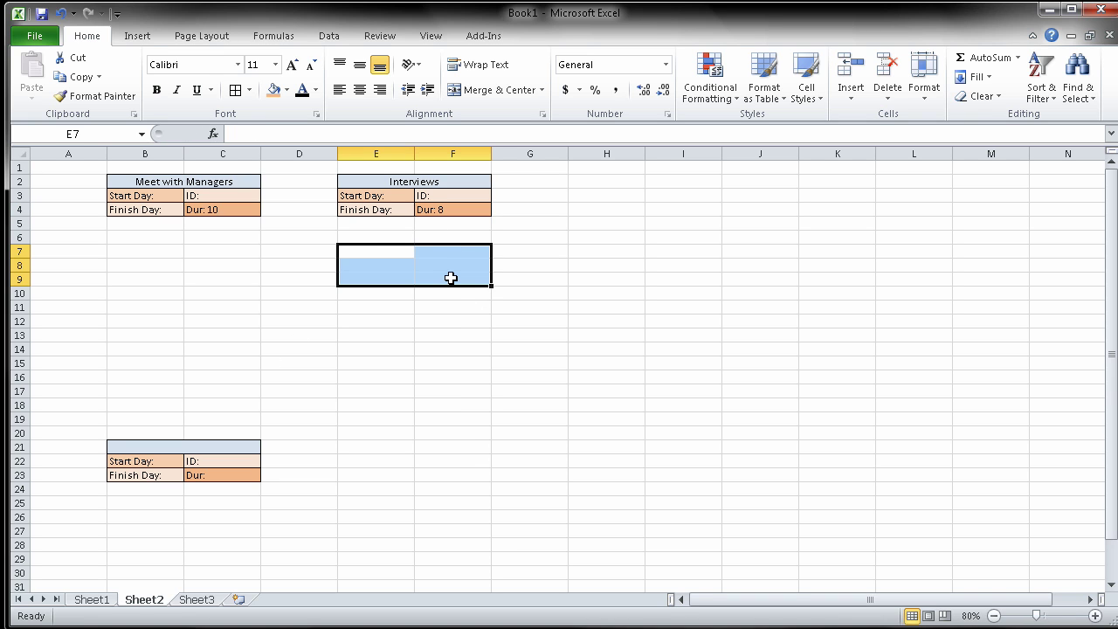
# Copy the blank template box B21:C23 into E7:F9
pyautogui.moveTo(209, 446); pyautogui.dragTo(212, 480)
pyautogui.hotkey('ctrl', 'c')
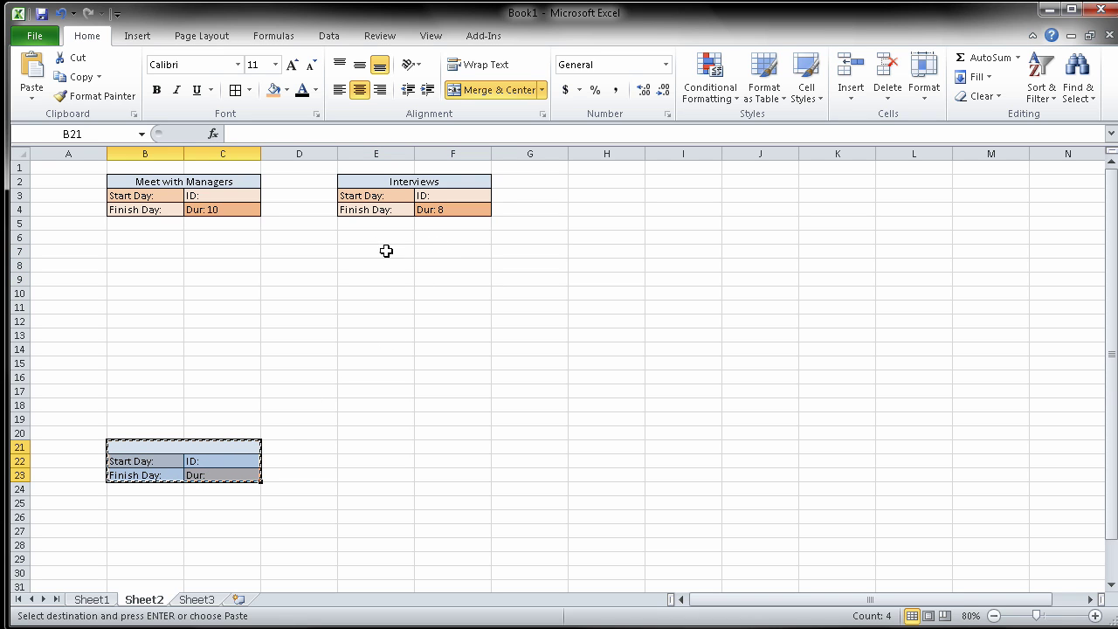
pyautogui.moveTo(386, 250); pyautogui.dragTo(445, 282)
pyautogui.hotkey('ctrl', 'v')
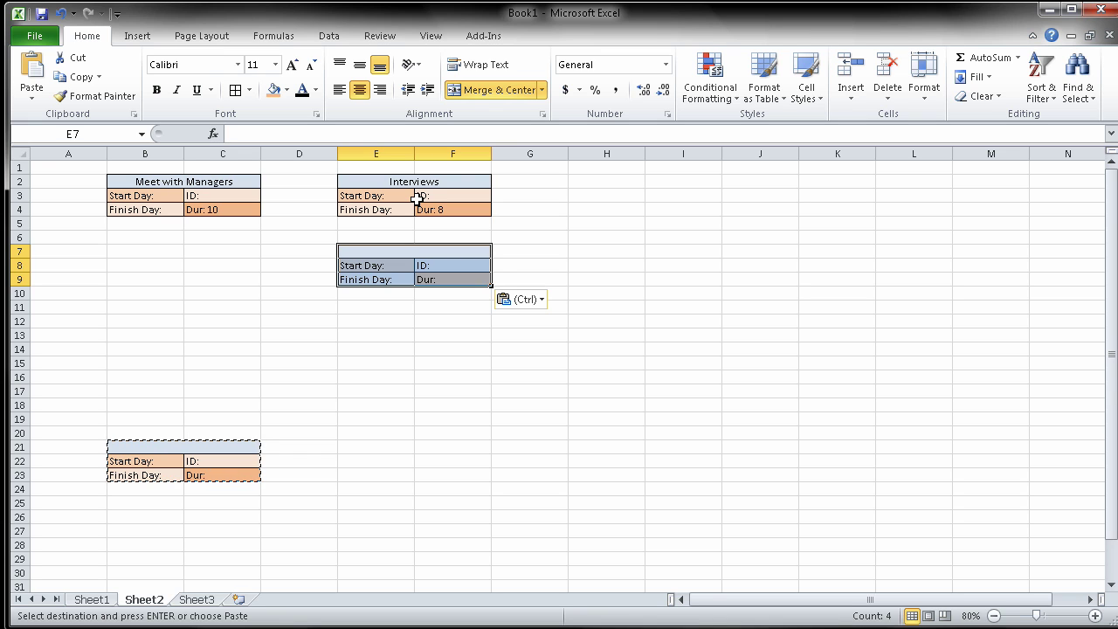
# Title the E7:F9 box 'Review Company Records' with Dur: 2
pyautogui.click(416, 254)
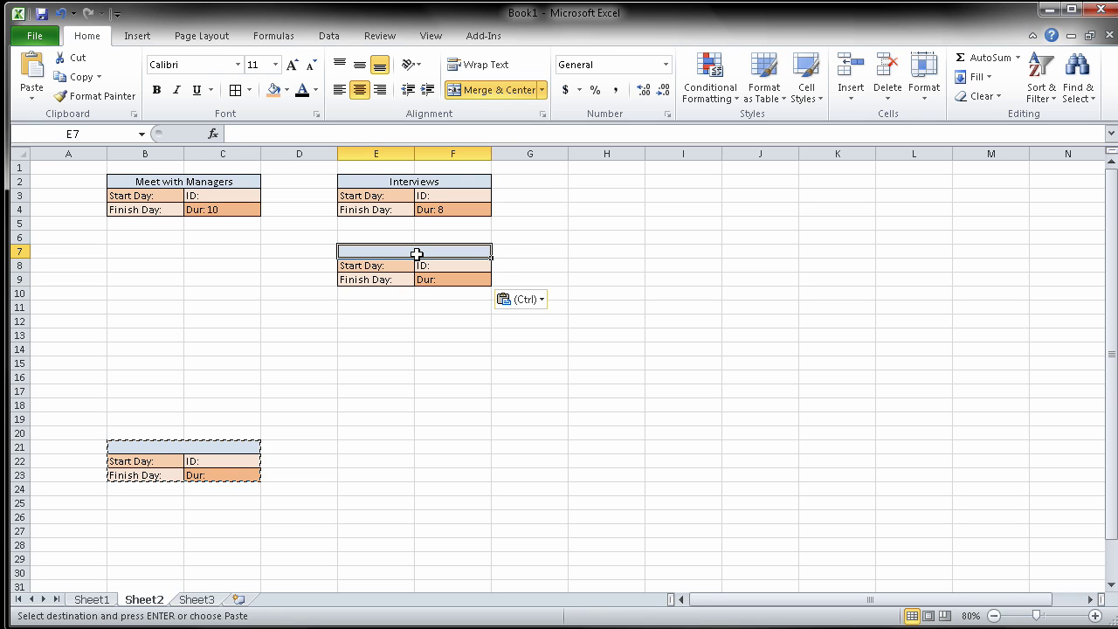
pyautogui.write('Review C')
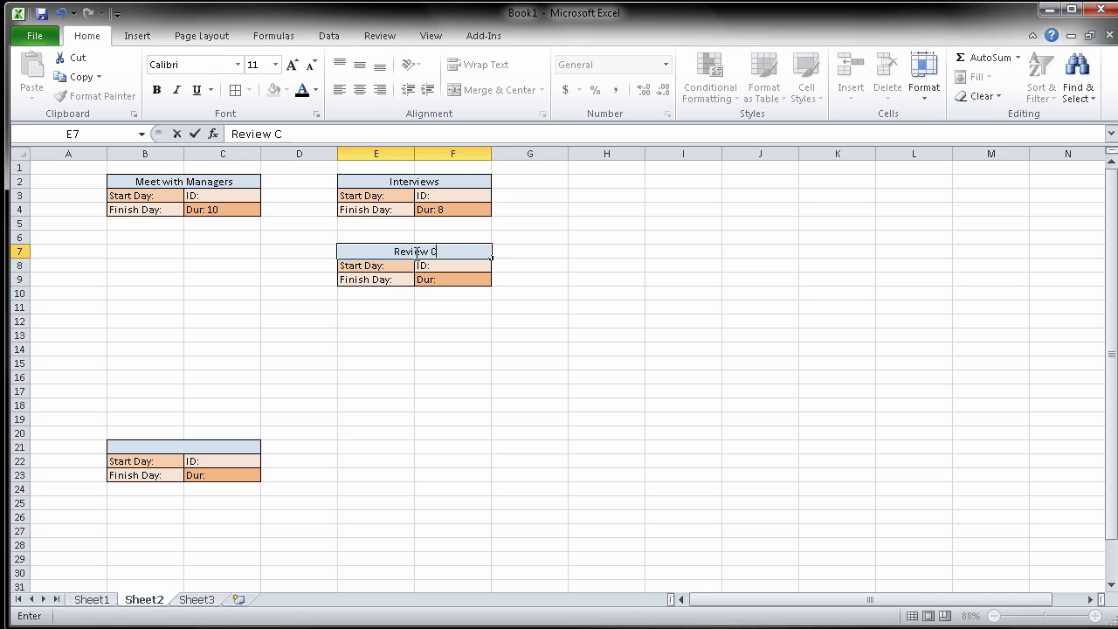
pyautogui.write('ompany Records')
pyautogui.click(457, 279)
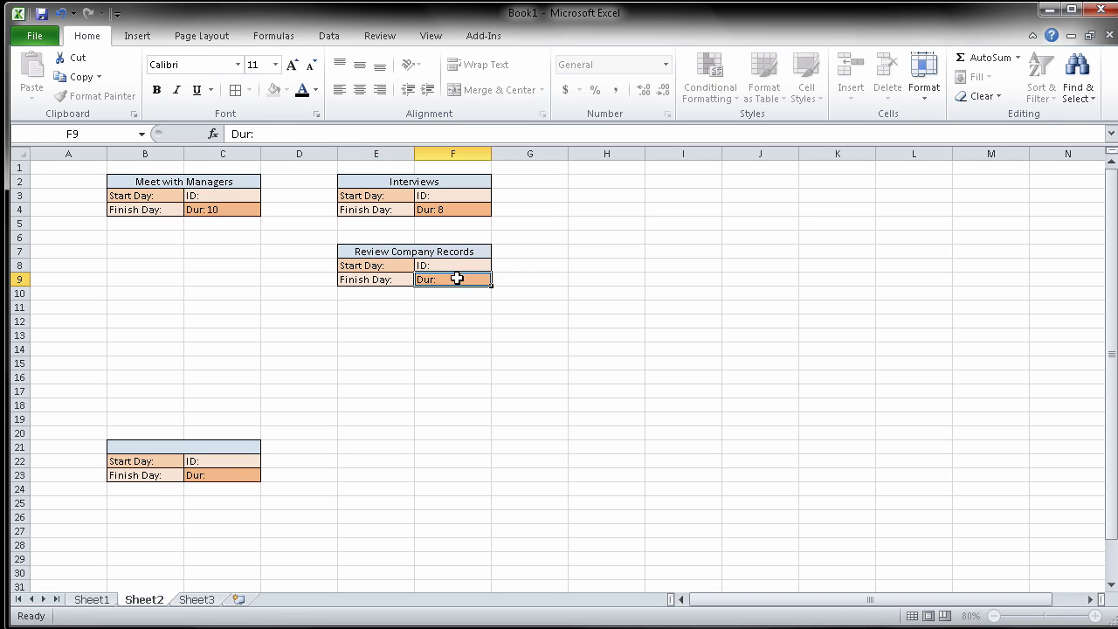
pyautogui.doubleClick(457, 279)
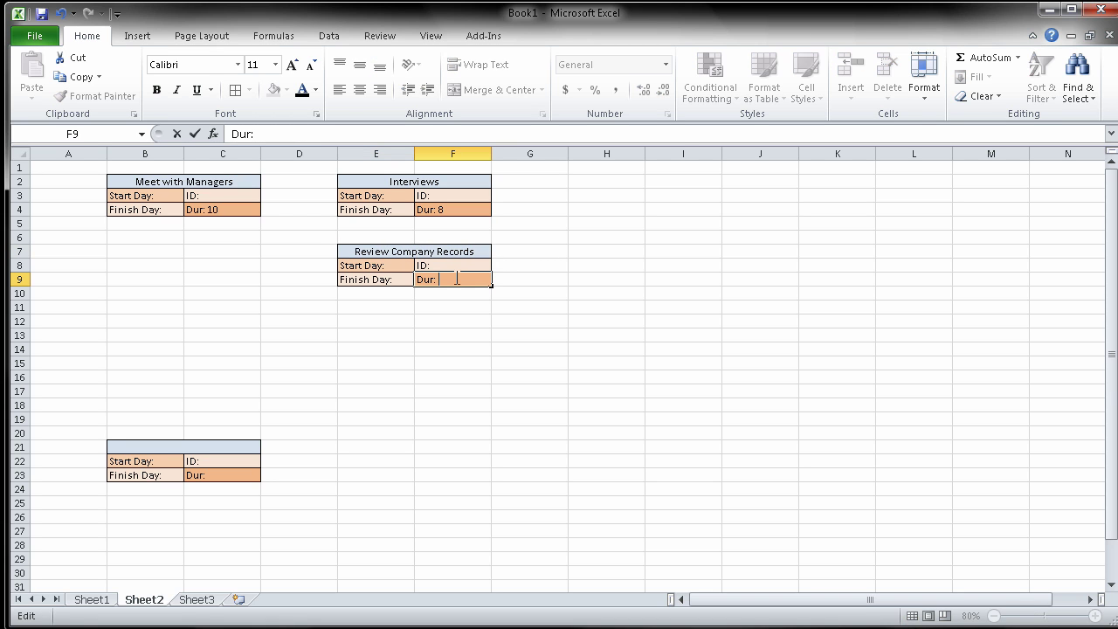
pyautogui.write('2')
pyautogui.click(384, 330)
# Paste a template copy into E11:F13 and title it 'Observe Business Operations'
pyautogui.moveTo(181, 446); pyautogui.dragTo(183, 476)
pyautogui.hotkey('ctrl', 'c')
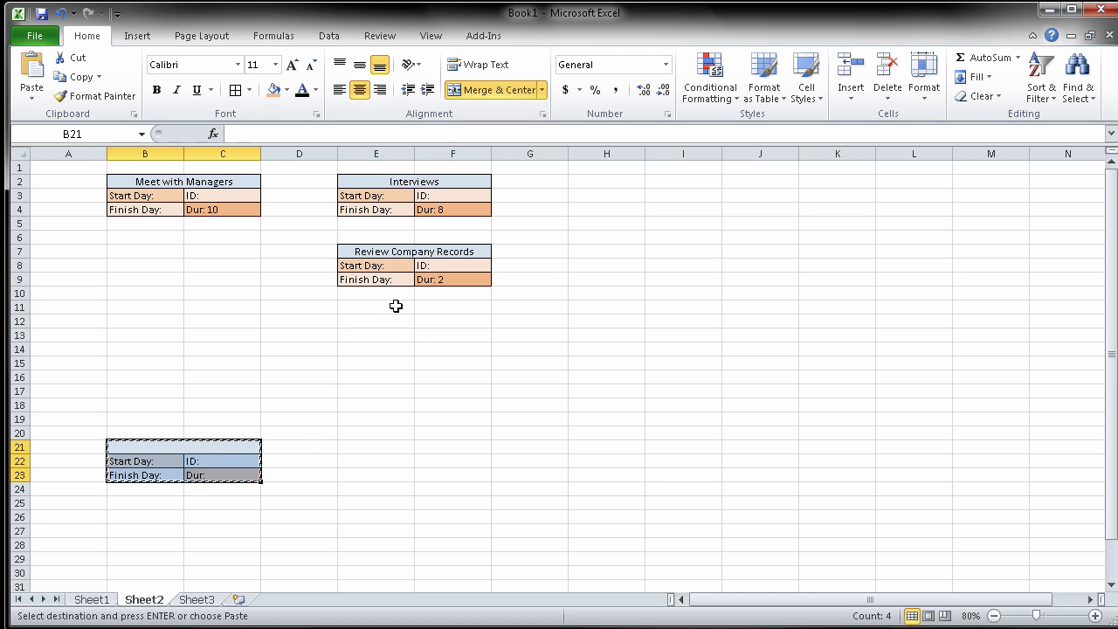
pyautogui.moveTo(379, 309); pyautogui.dragTo(440, 332)
pyautogui.hotkey('ctrl', 'v')
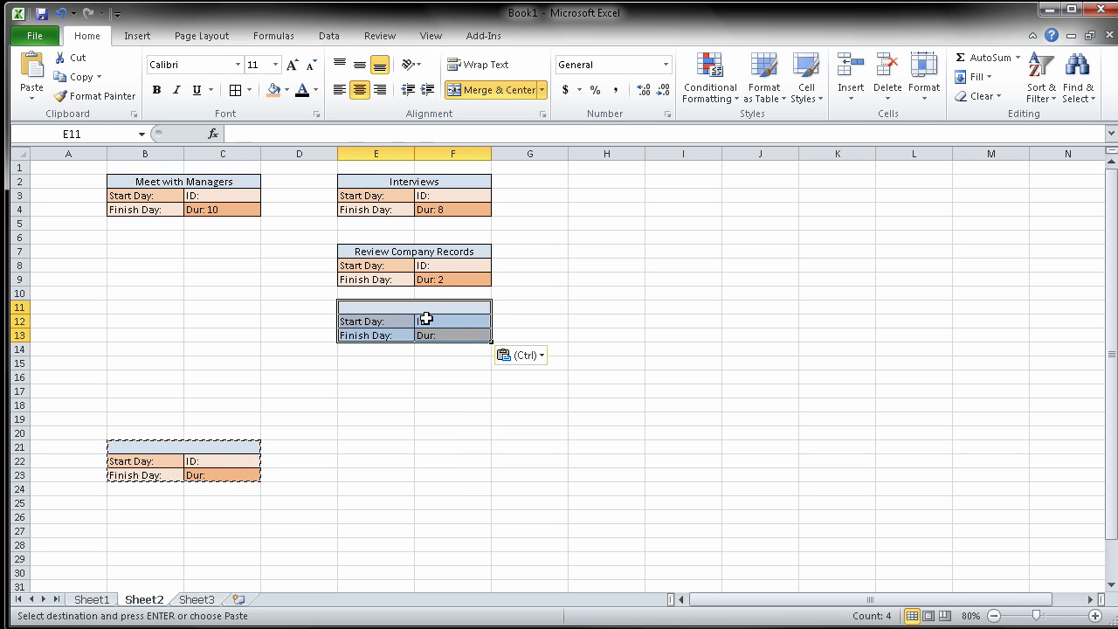
pyautogui.click(424, 307)
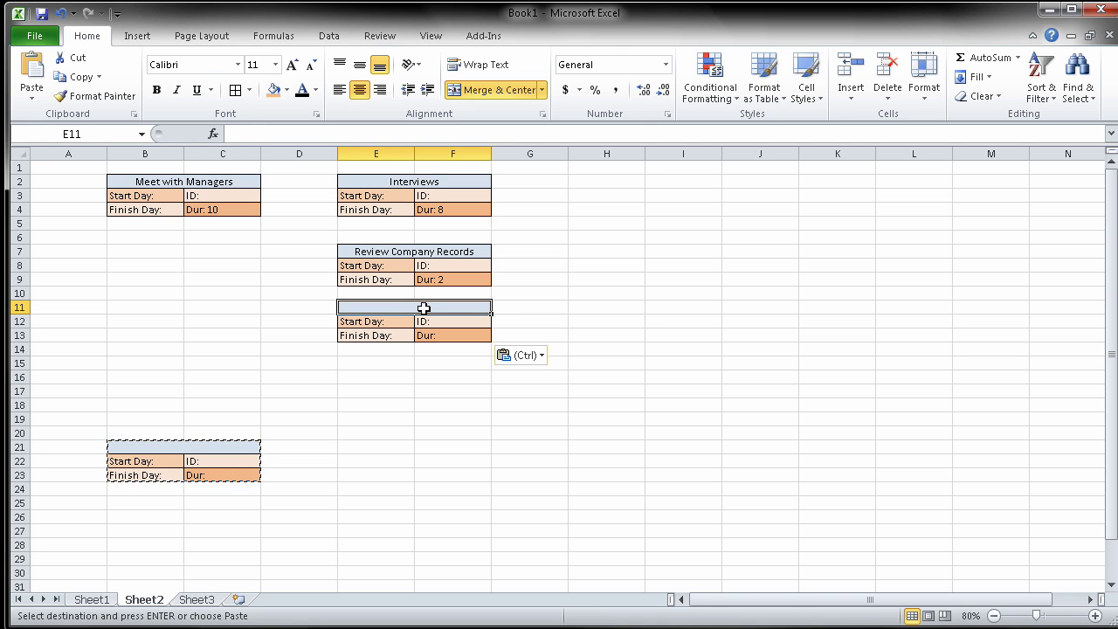
pyautogui.write('Observe Business Operations')
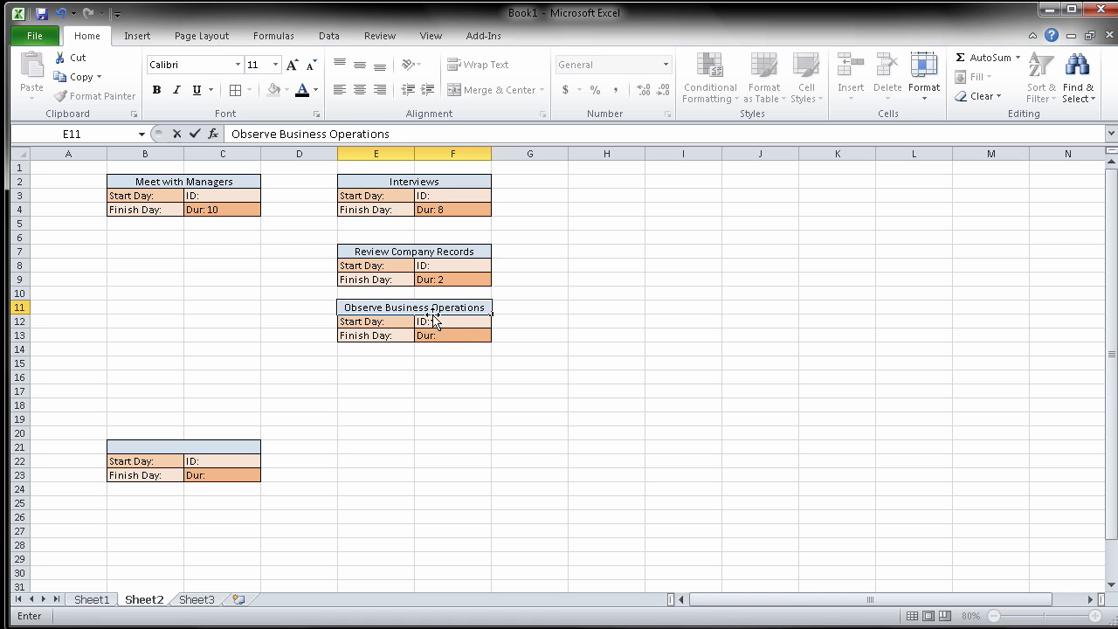
pyautogui.click(445, 335)
pyautogui.doubleClick(445, 335)
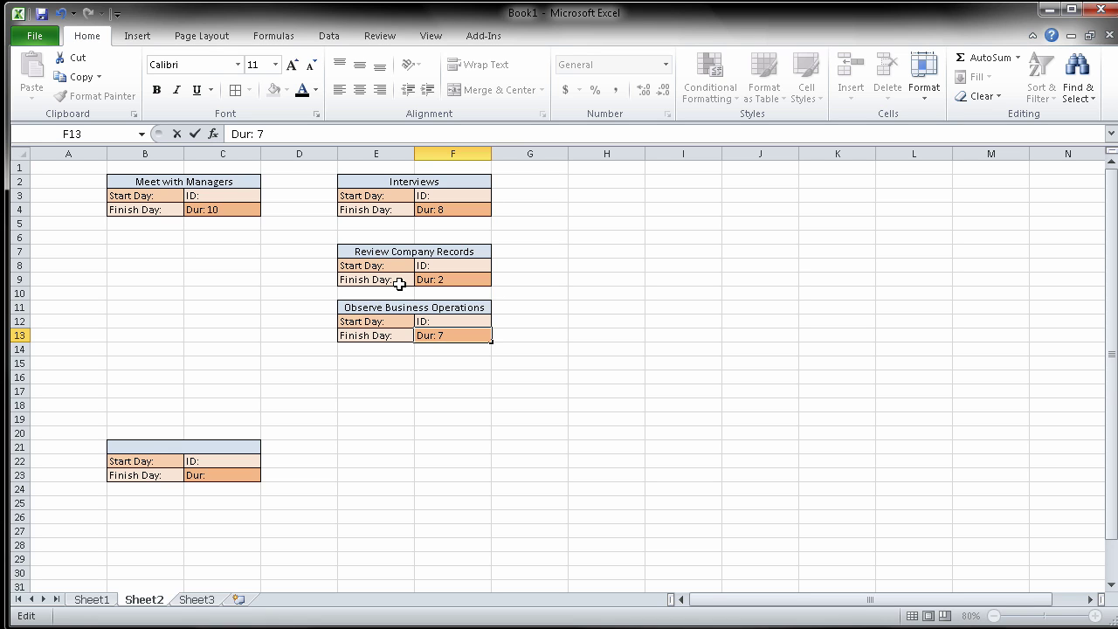
# Paste blank template copies into E15:F17 and E19:F21
pyautogui.moveTo(194, 445); pyautogui.dragTo(196, 476)
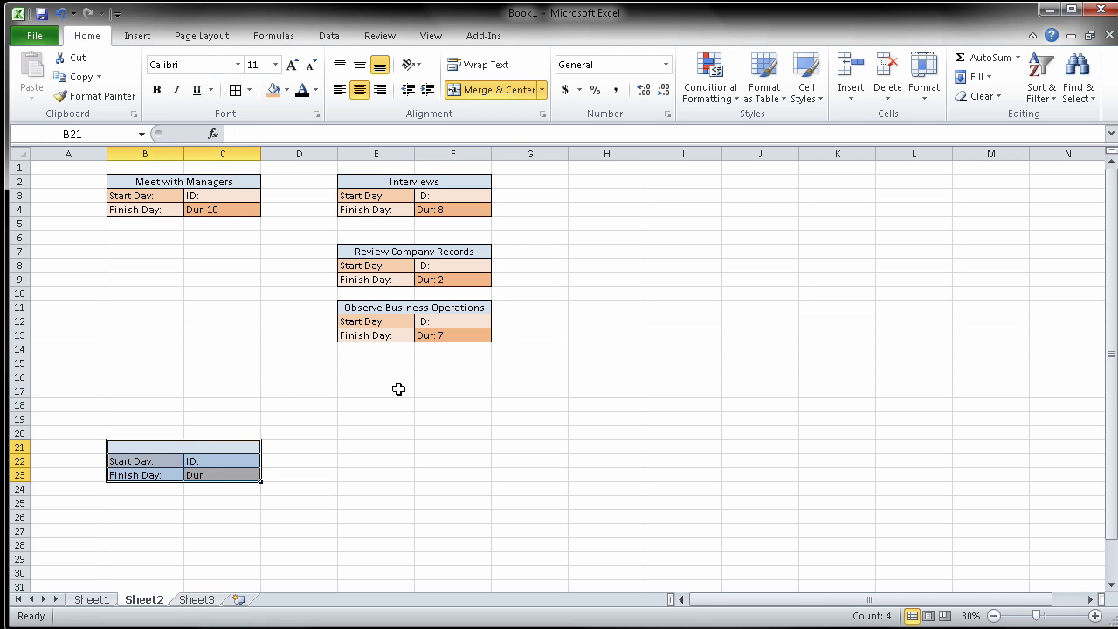
pyautogui.moveTo(369, 363); pyautogui.dragTo(435, 391)
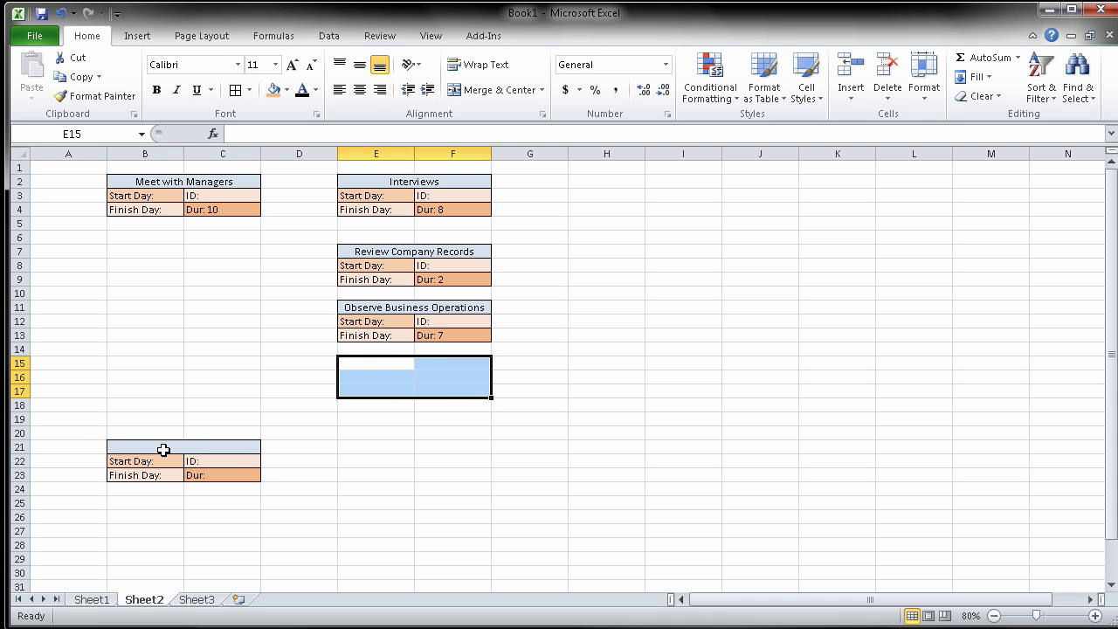
pyautogui.moveTo(164, 449); pyautogui.dragTo(163, 476)
pyautogui.hotkey('ctrl', 'c')
pyautogui.moveTo(371, 379); pyautogui.dragTo(445, 376)
pyautogui.click(371, 363)
pyautogui.moveTo(371, 363); pyautogui.dragTo(443, 390)
pyautogui.hotkey('ctrl', 'v')
pyautogui.moveTo(375, 417); pyautogui.dragTo(447, 446)
pyautogui.hotkey('ctrl', 'v')
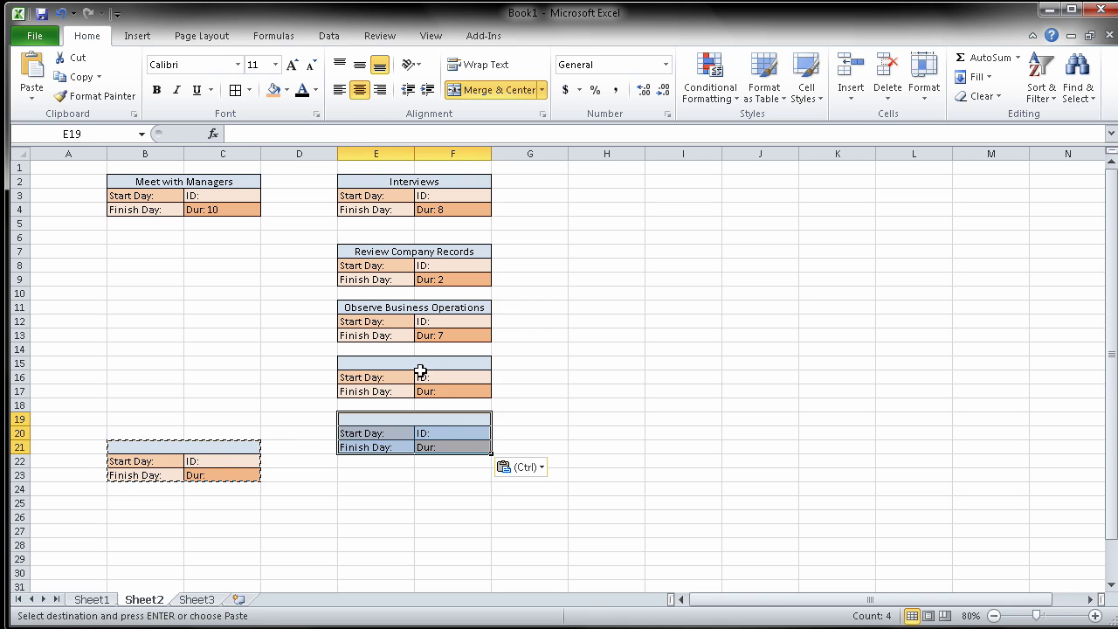
# Title E15 'Analyze Bumblebee Software' with Dur: 3, and E19 'Study Sales/Business Transactions'
pyautogui.click(414, 364)
pyautogui.write('An')
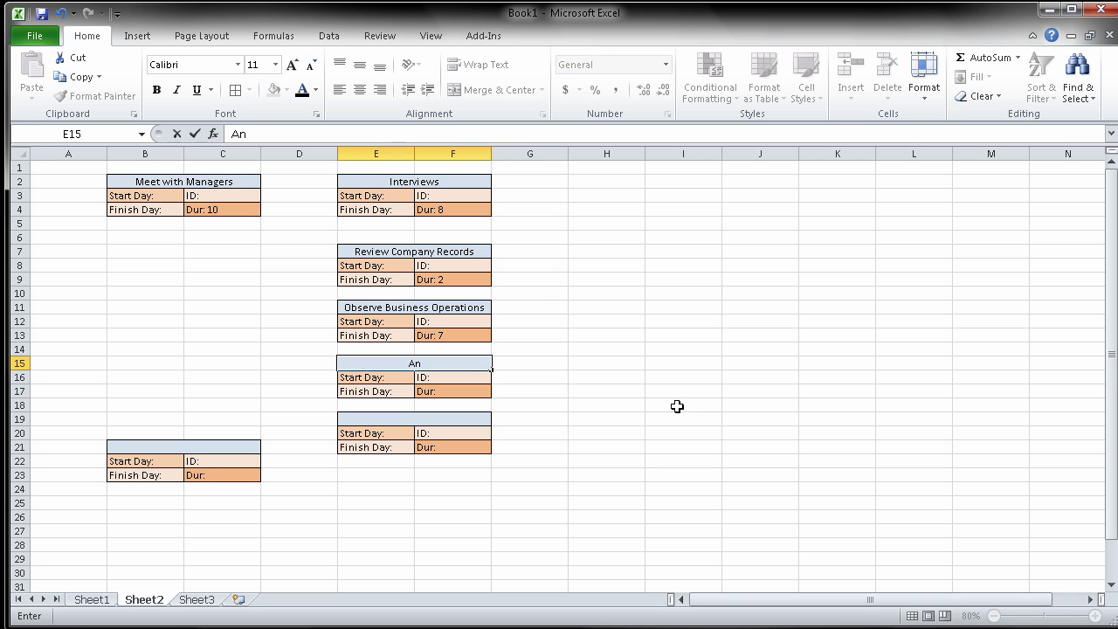
pyautogui.write('alyze Bumblebee Software')
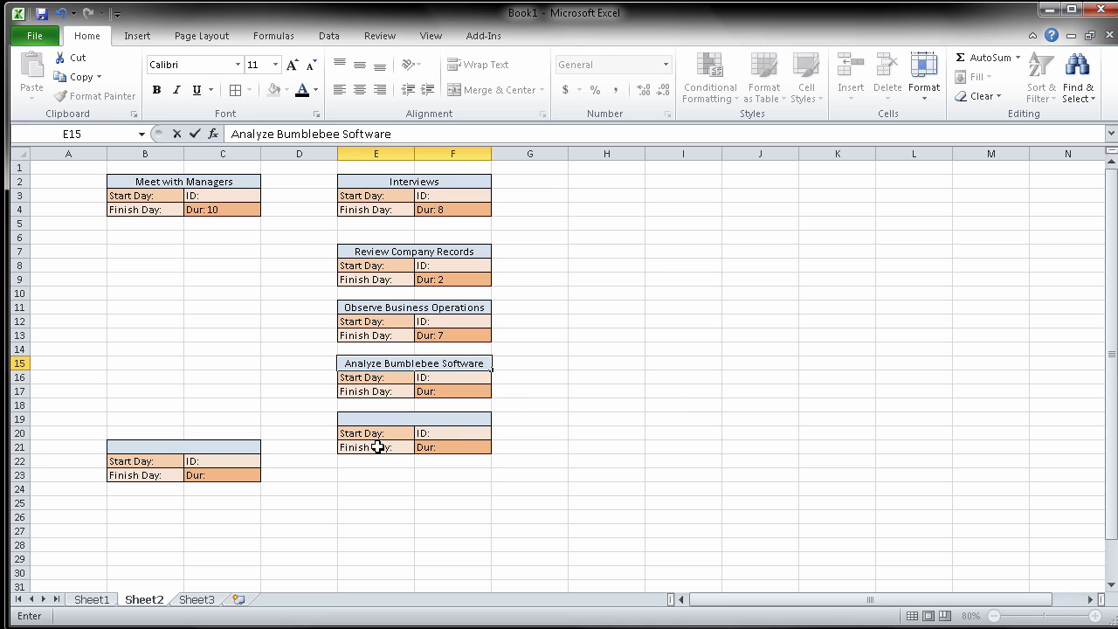
pyautogui.click(389, 422)
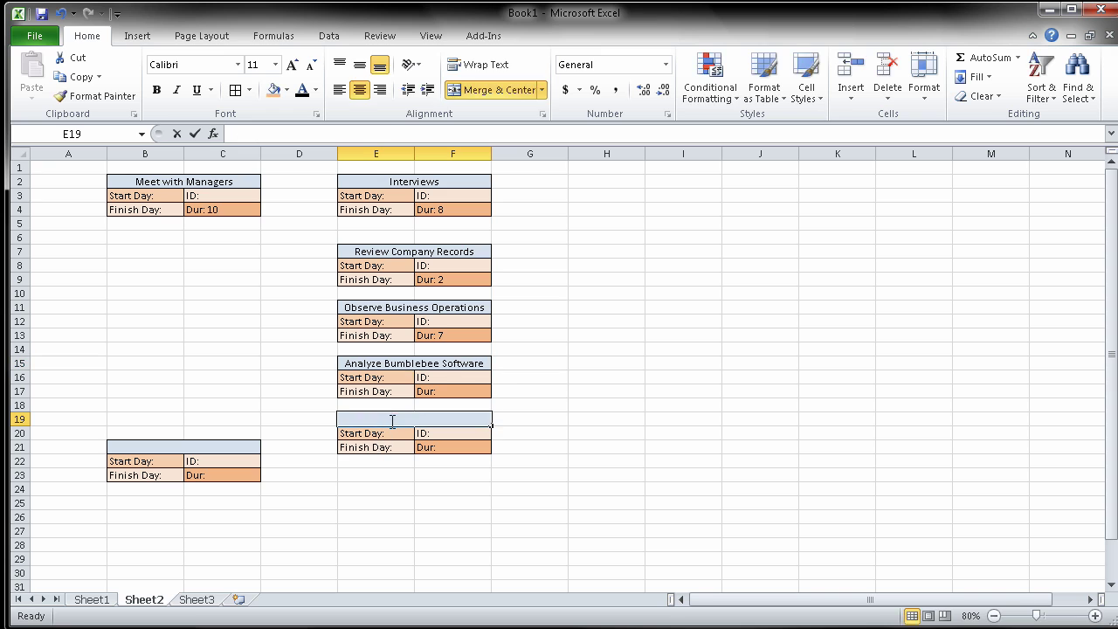
pyautogui.doubleClick(443, 392)
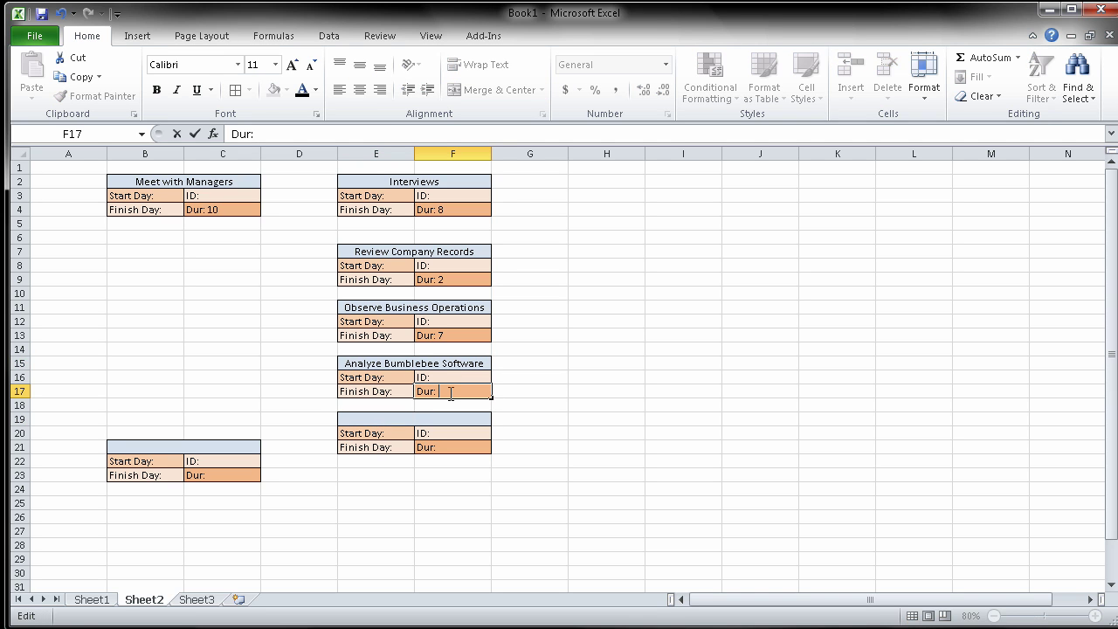
pyautogui.write('3')
pyautogui.click(432, 422)
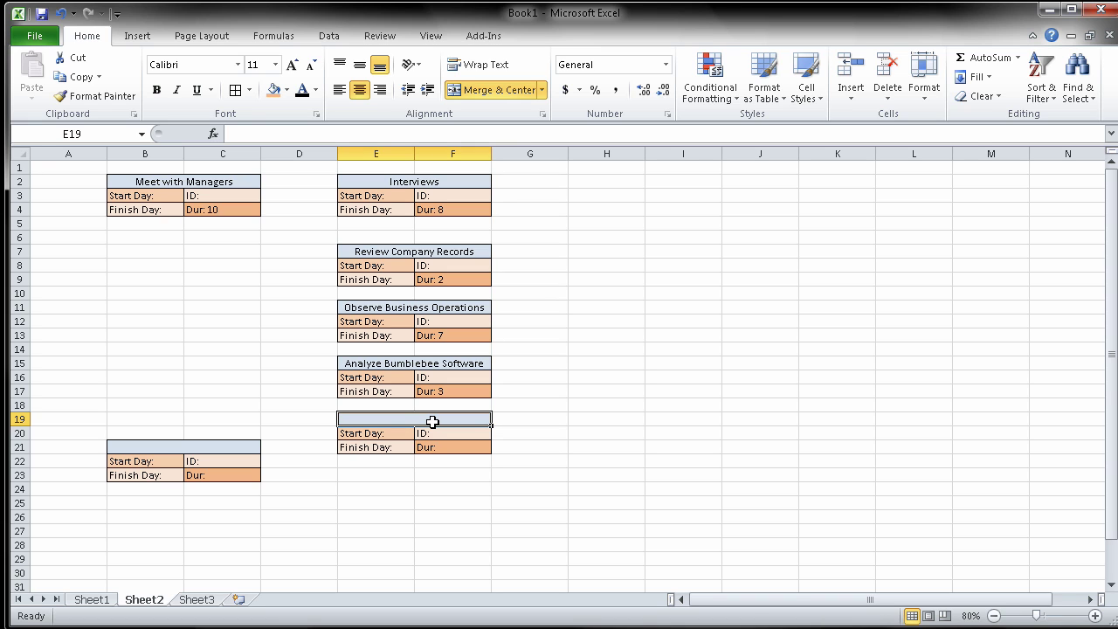
pyautogui.write('Stu')
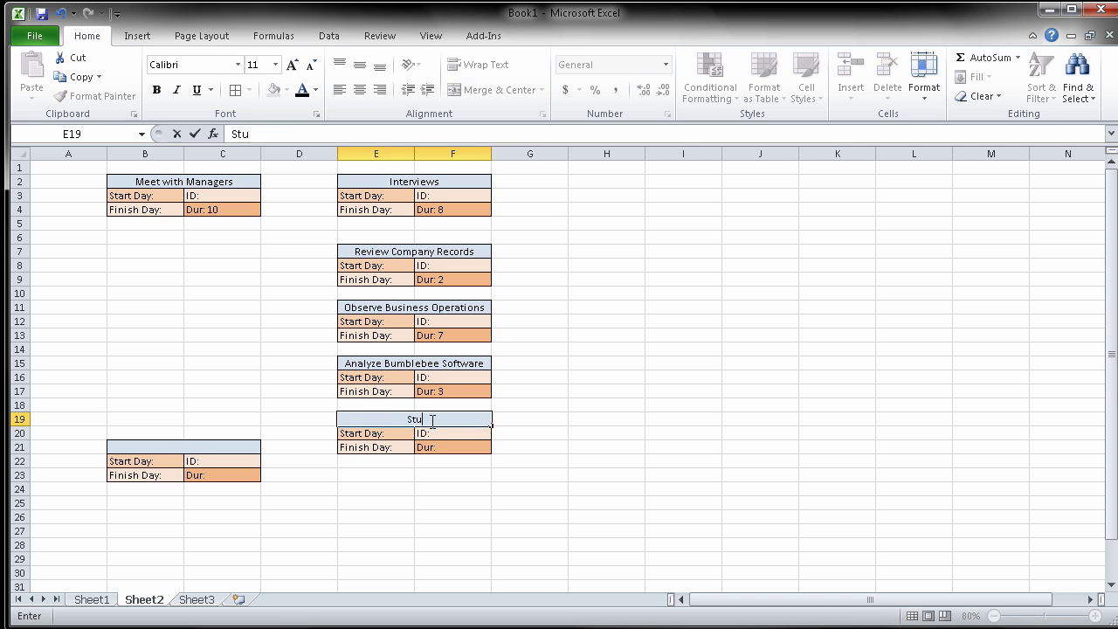
pyautogui.write('dy Sales/Business Transactions')
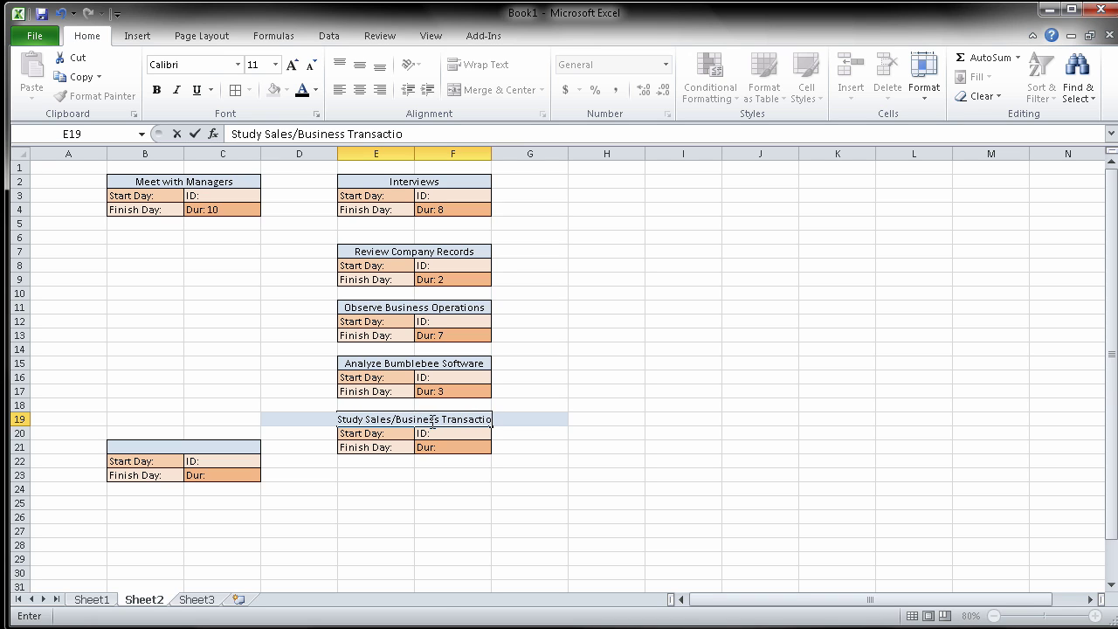
# Trim the sixth title to 'Study Sales/Business Trans' and give it Dur: 1
pyautogui.click(448, 485)
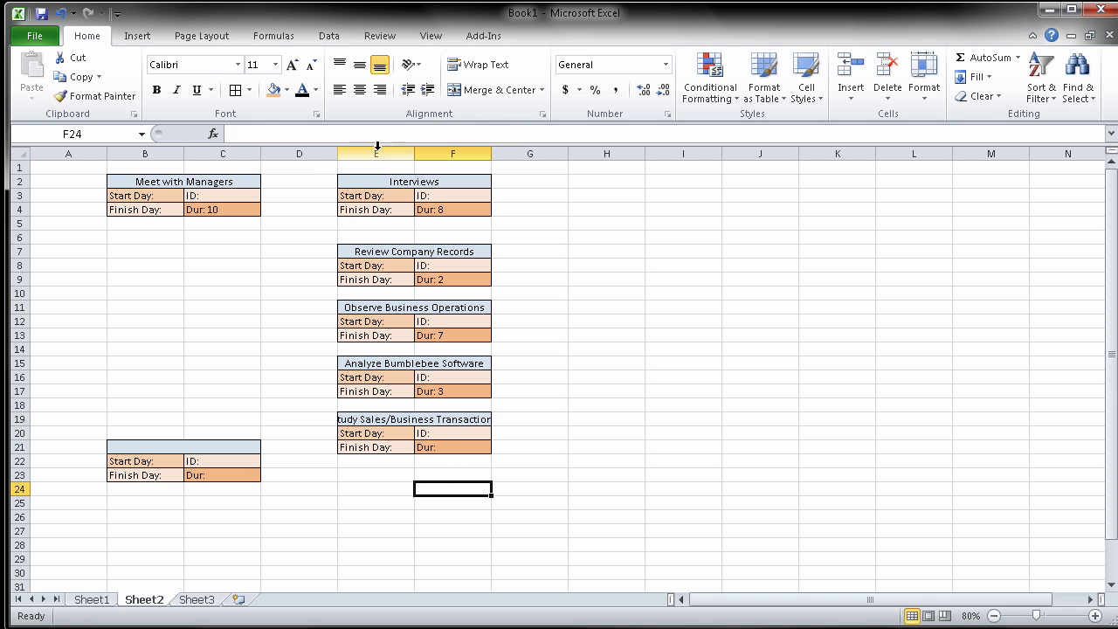
pyautogui.click(173, 154)
pyautogui.moveTo(173, 154); pyautogui.dragTo(454, 153)
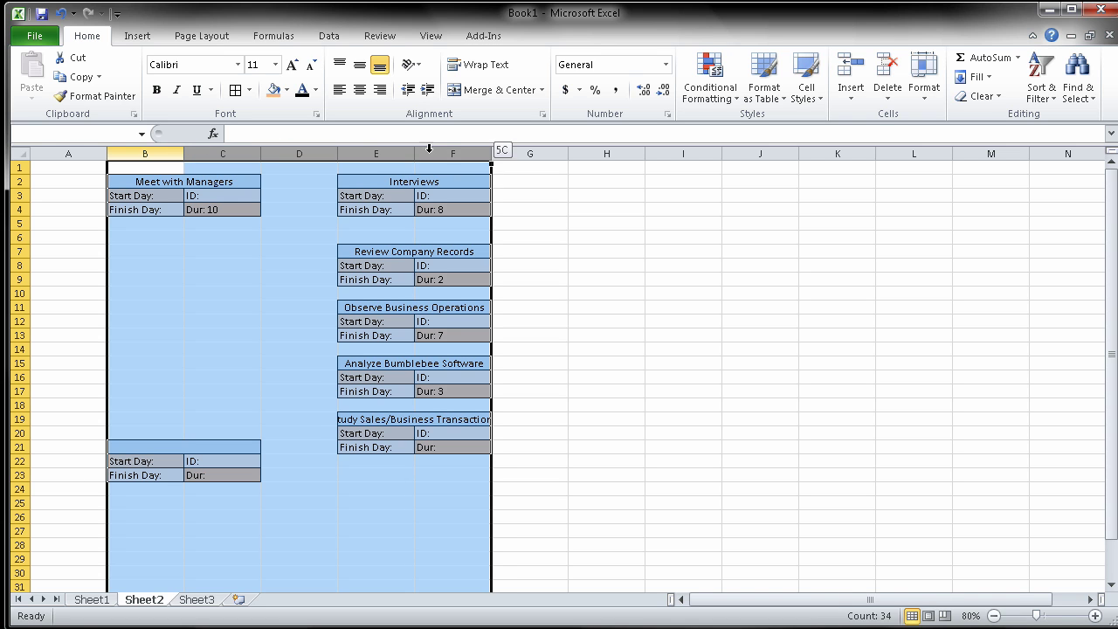
pyautogui.click(460, 419)
pyautogui.doubleClick(460, 419)
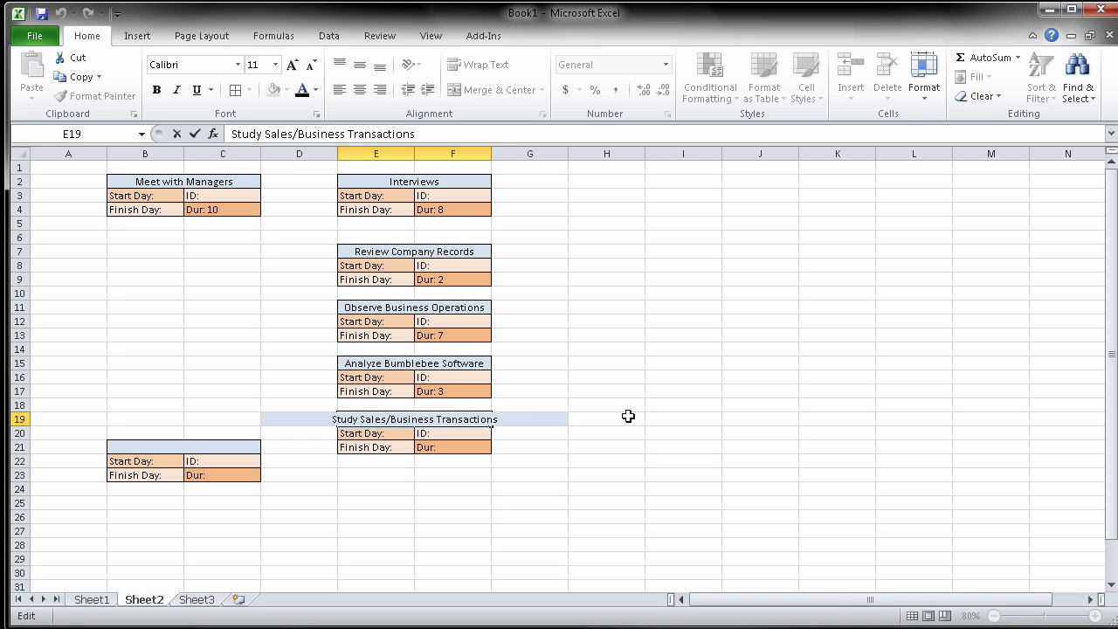
pyautogui.press('Delete')
pyautogui.press('Delete')
pyautogui.press('Delete')
pyautogui.press('Delete')
pyautogui.press('Delete')
pyautogui.press('Delete')
pyautogui.press('Delete')
pyautogui.click(475, 443)
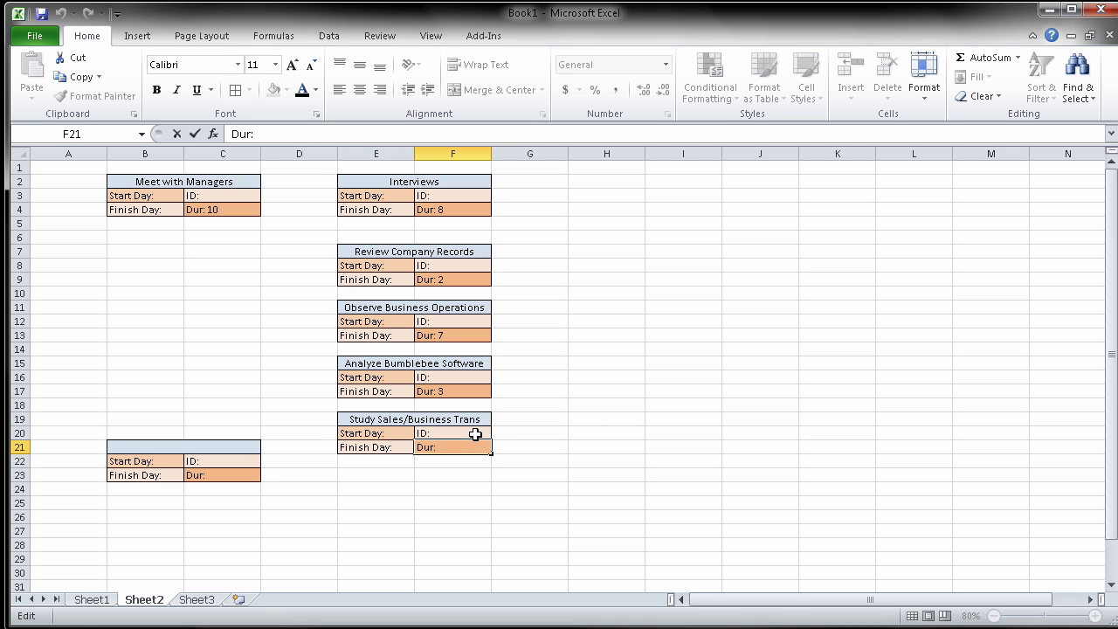
pyautogui.write('1')
pyautogui.click(635, 389)
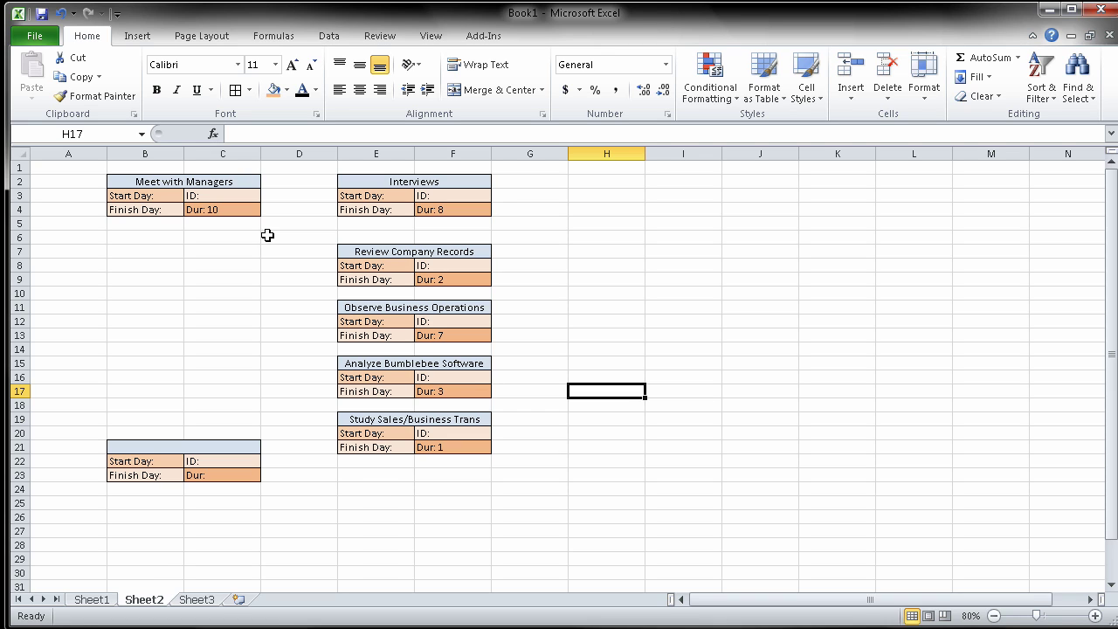
# Give Meet with Managers ID 1, Start Day 1 and Finish Day 10
pyautogui.doubleClick(208, 197)
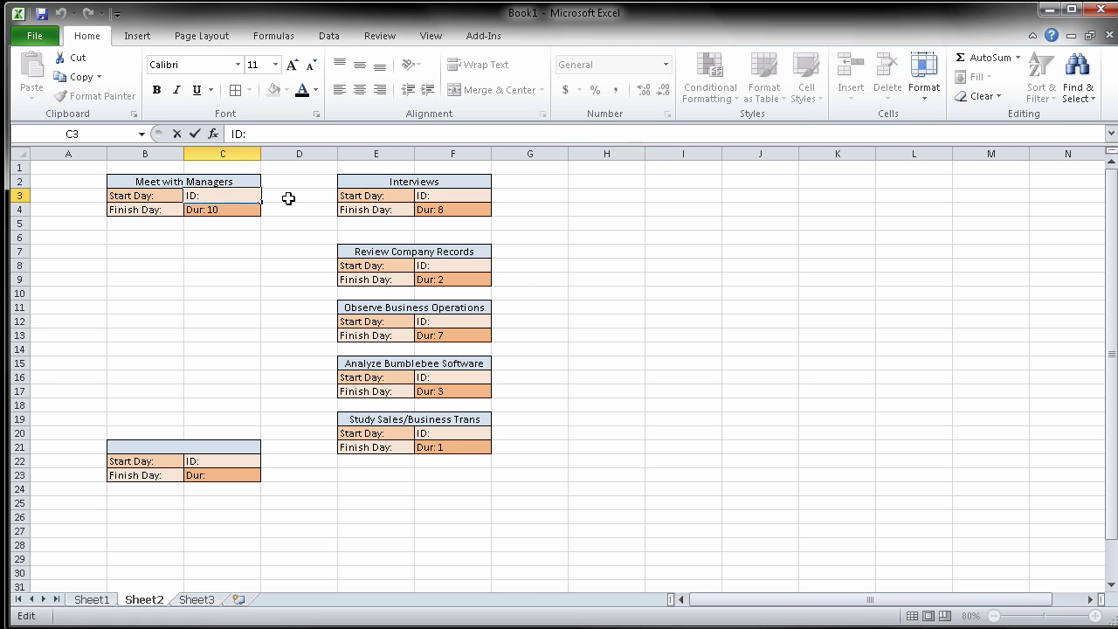
pyautogui.write('1')
pyautogui.doubleClick(174, 197)
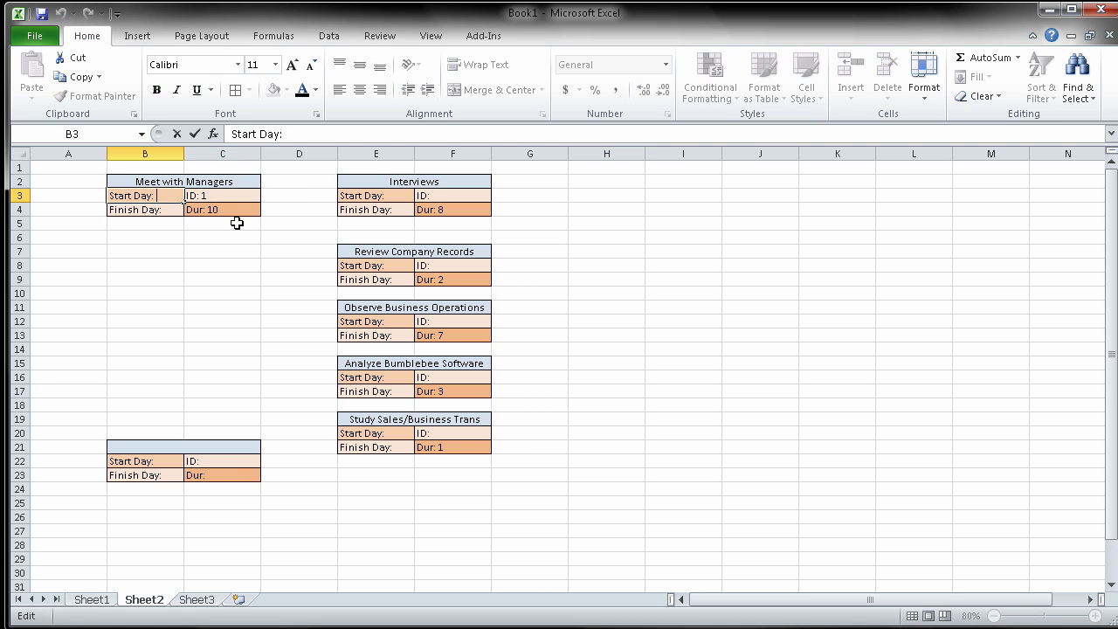
pyautogui.write('1')
pyautogui.doubleClick(177, 211)
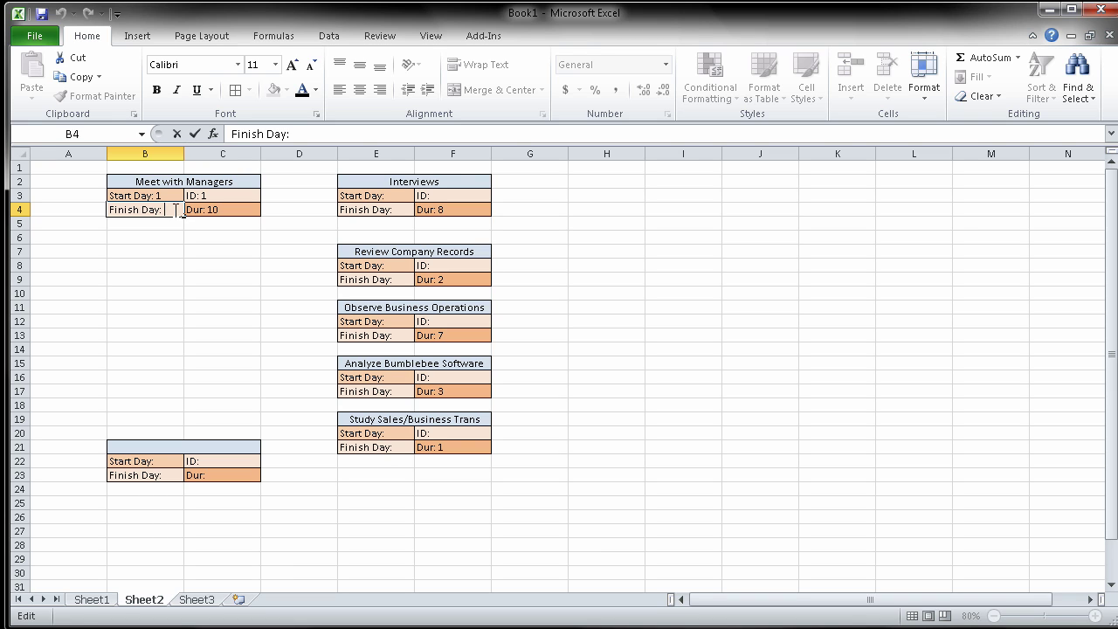
pyautogui.write('10')
# Give Interviews Start Day 11, Finish Day 18, ID 2, and move Review Company Records to H2:I4
pyautogui.click(399, 194)
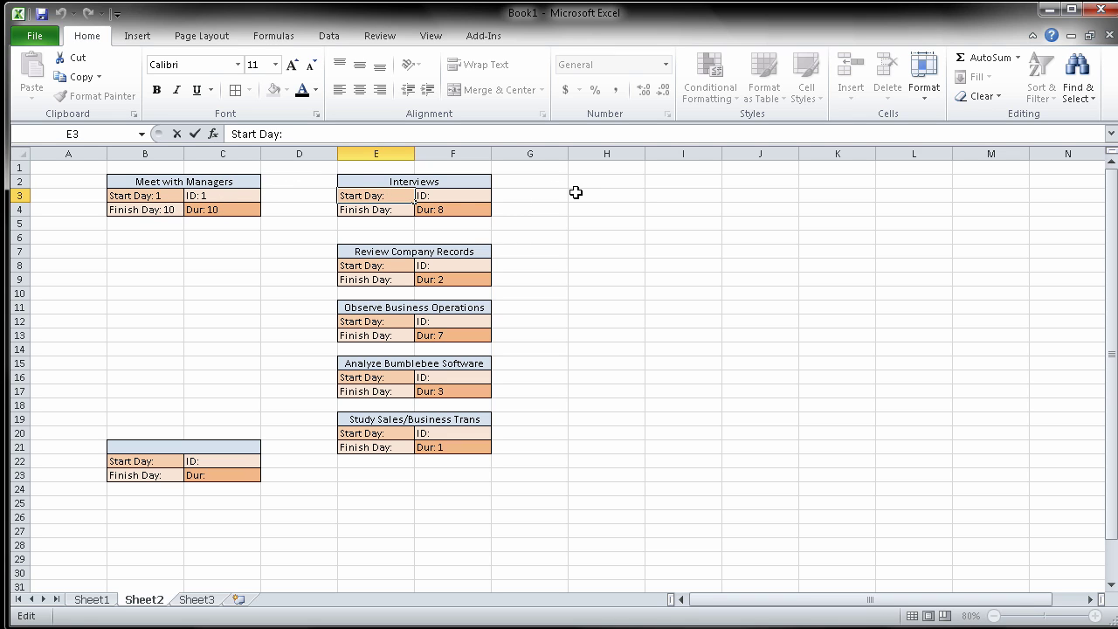
pyautogui.write('11')
pyautogui.doubleClick(399, 212)
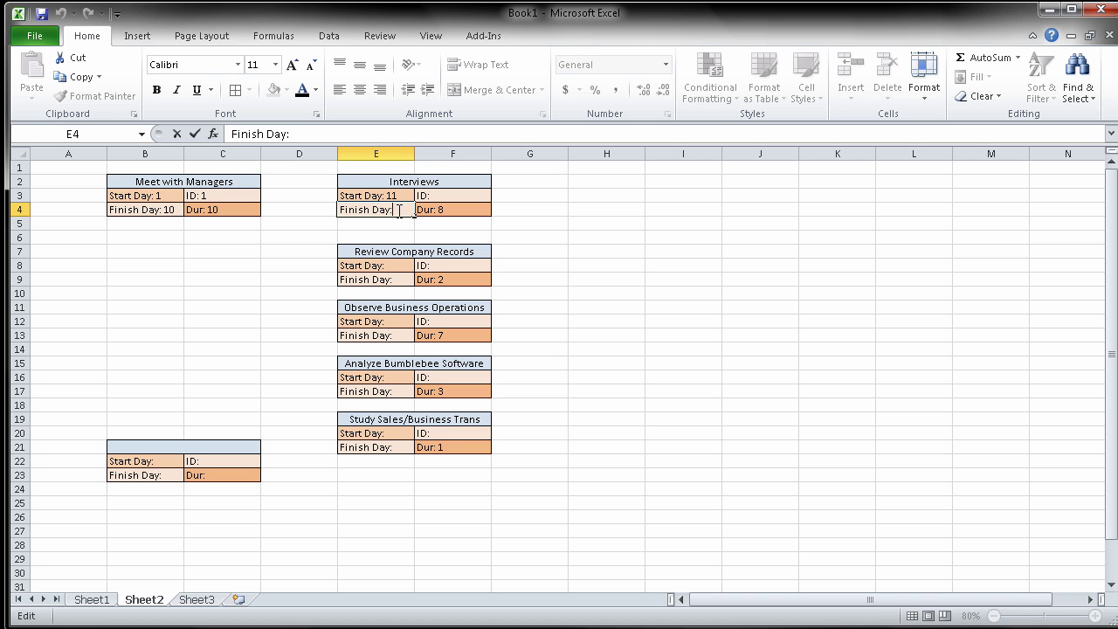
pyautogui.write('18')
pyautogui.click(447, 195)
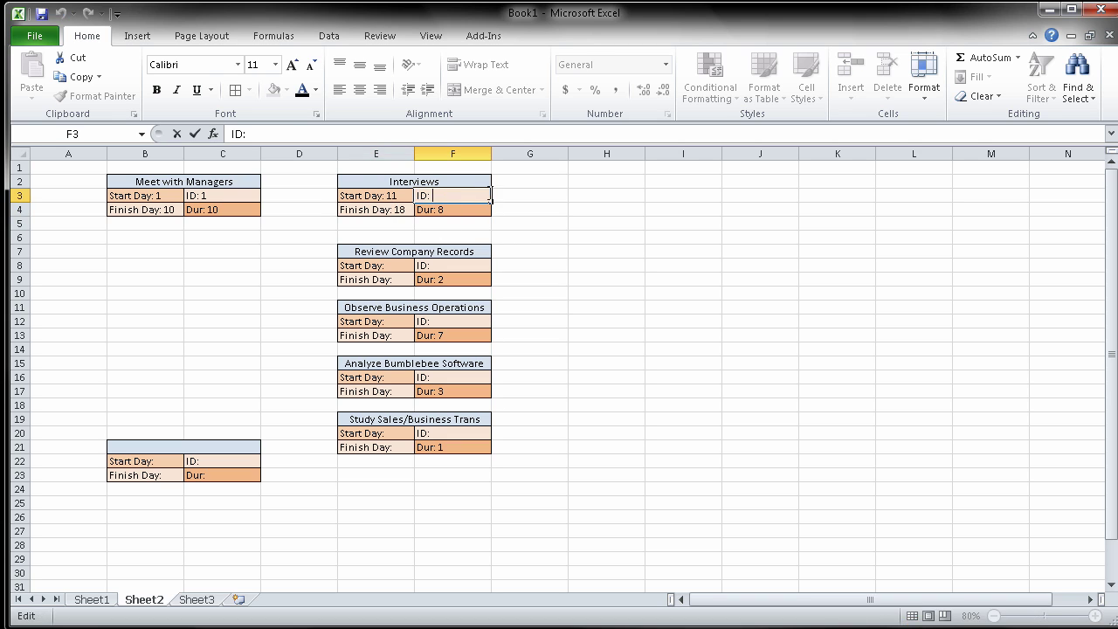
pyautogui.doubleClick(447, 195)
pyautogui.write('2')
pyautogui.moveTo(406, 251); pyautogui.dragTo(608, 188)
pyautogui.moveTo(412, 307); pyautogui.dragTo(633, 247)
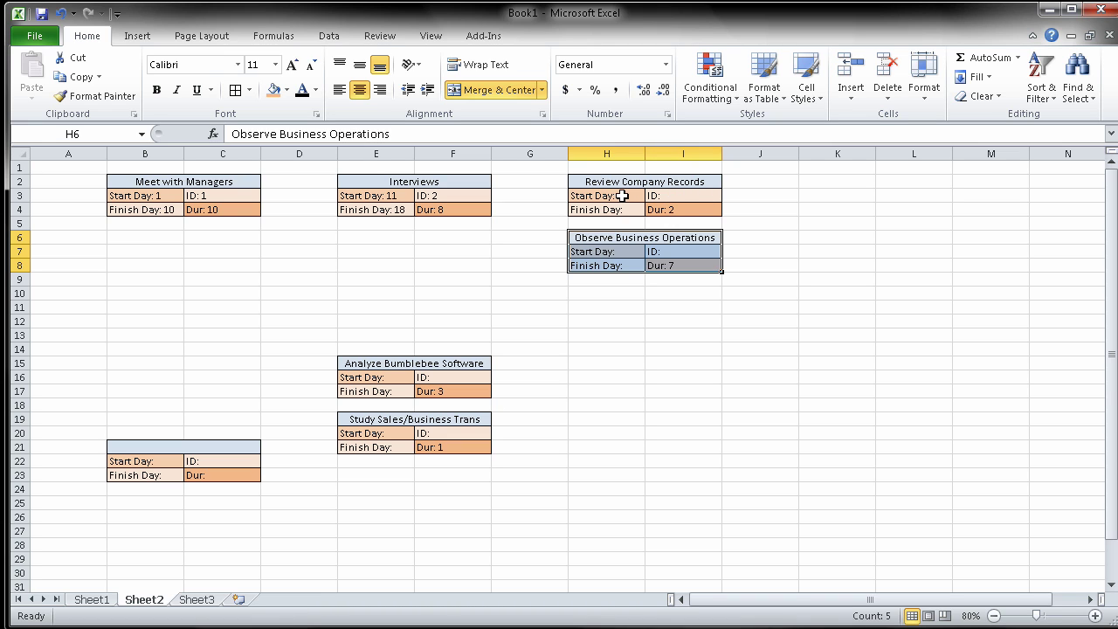
# Give Review Company Records ID 3 and Observe Business Operations ID 4
pyautogui.doubleClick(683, 196)
pyautogui.write('3')
pyautogui.doubleClick(686, 250)
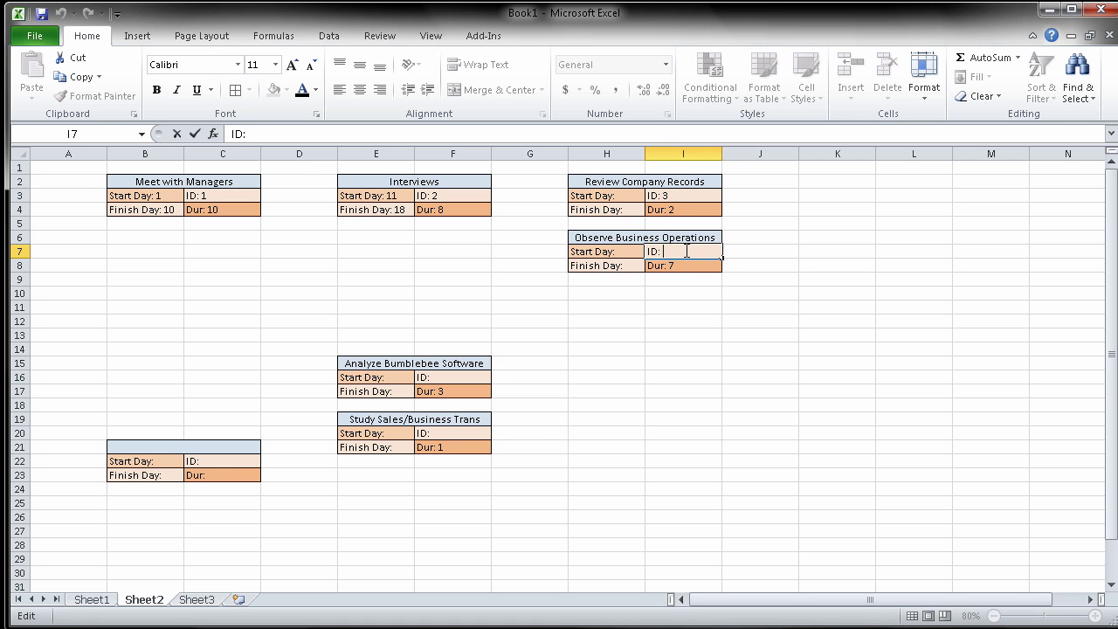
pyautogui.write('4')
# Set Review Company Records to days 19–20 and Observe Business Operations to days 19–25
pyautogui.doubleClick(627, 196)
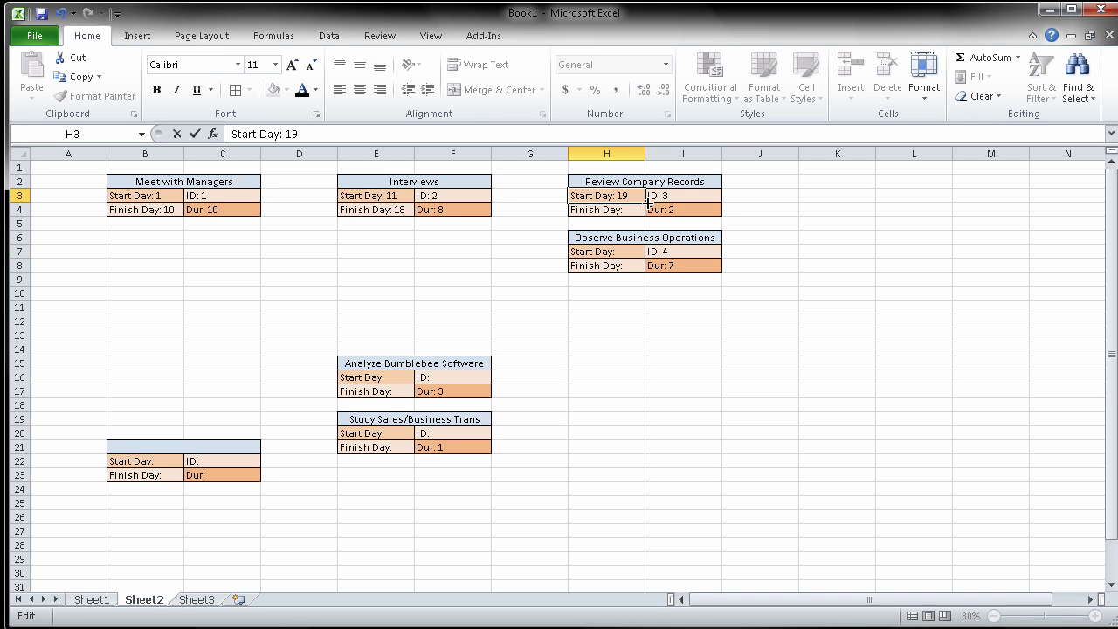
pyautogui.doubleClick(629, 210)
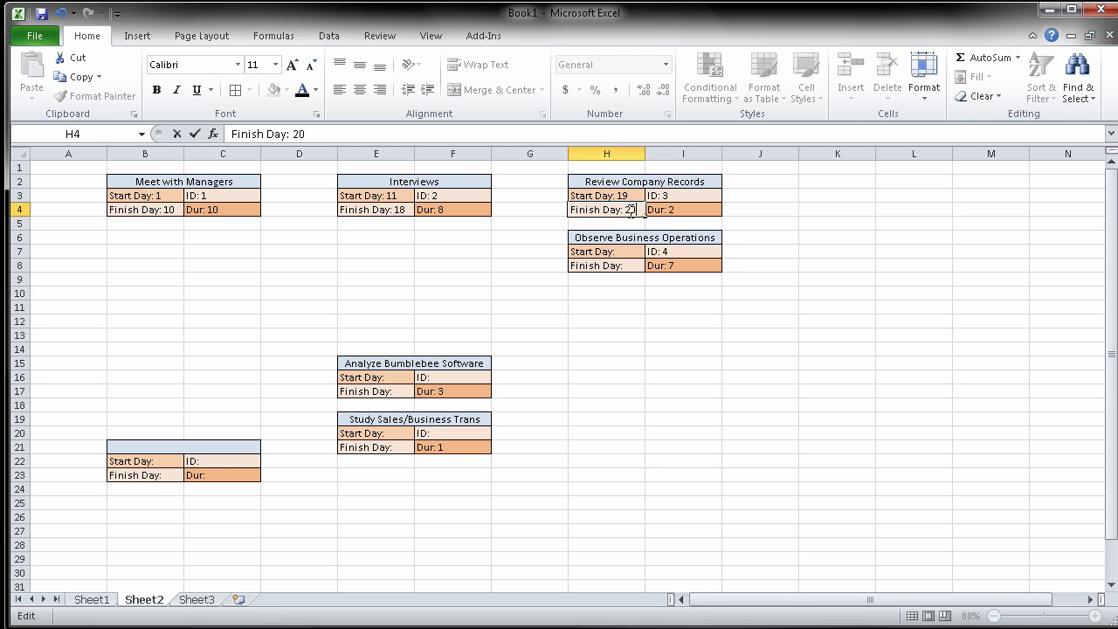
pyautogui.doubleClick(626, 251)
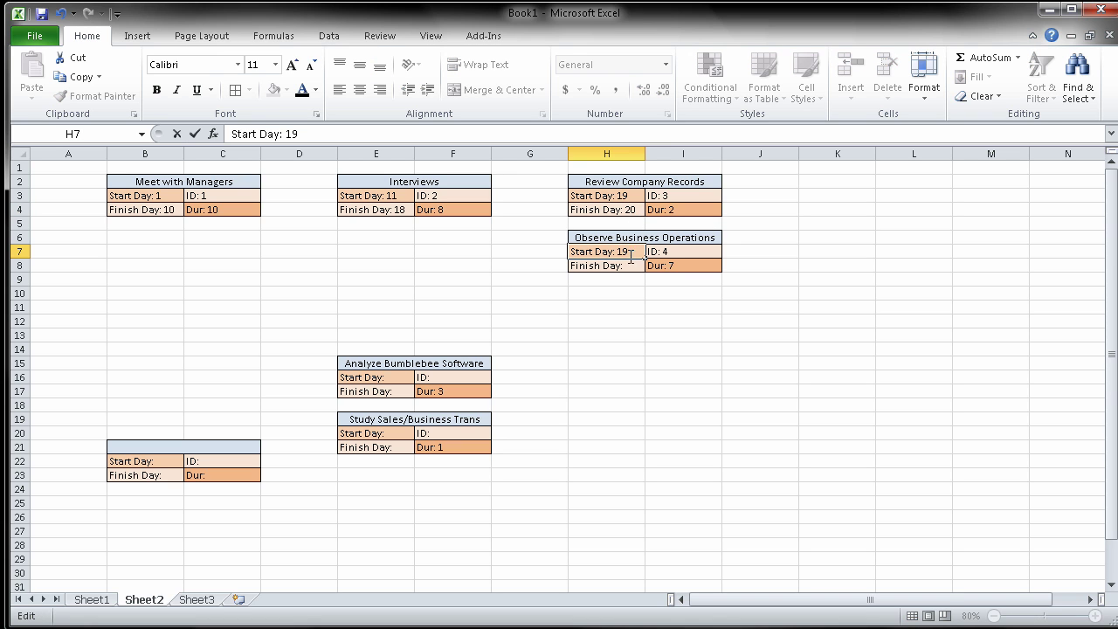
pyautogui.write('19')
pyautogui.doubleClick(625, 266)
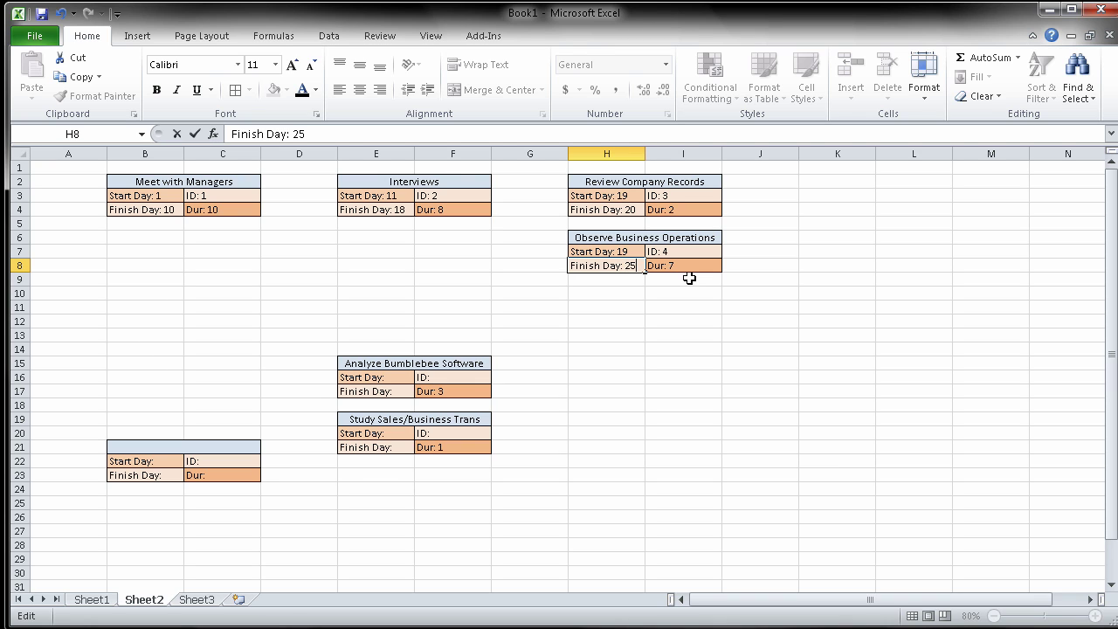
# Move Analyze Bumblebee Software to K2:L4 and Study Sales/Business Trans to K6:L8, and give Analyze Bumblebee Software ID 5
pyautogui.click(397, 362)
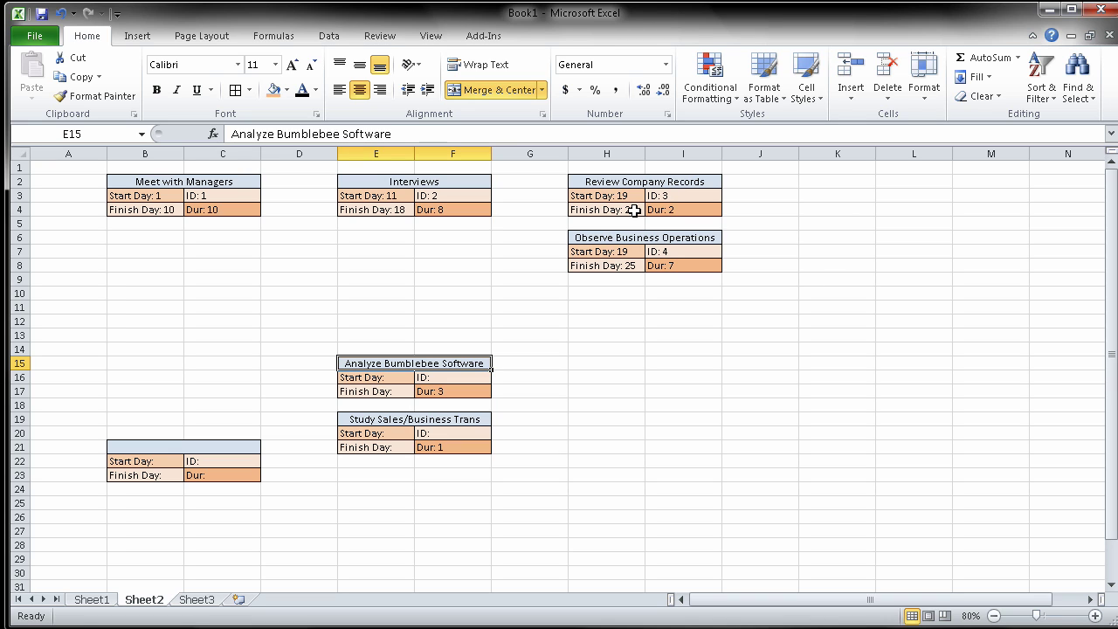
pyautogui.moveTo(432, 363); pyautogui.dragTo(428, 393)
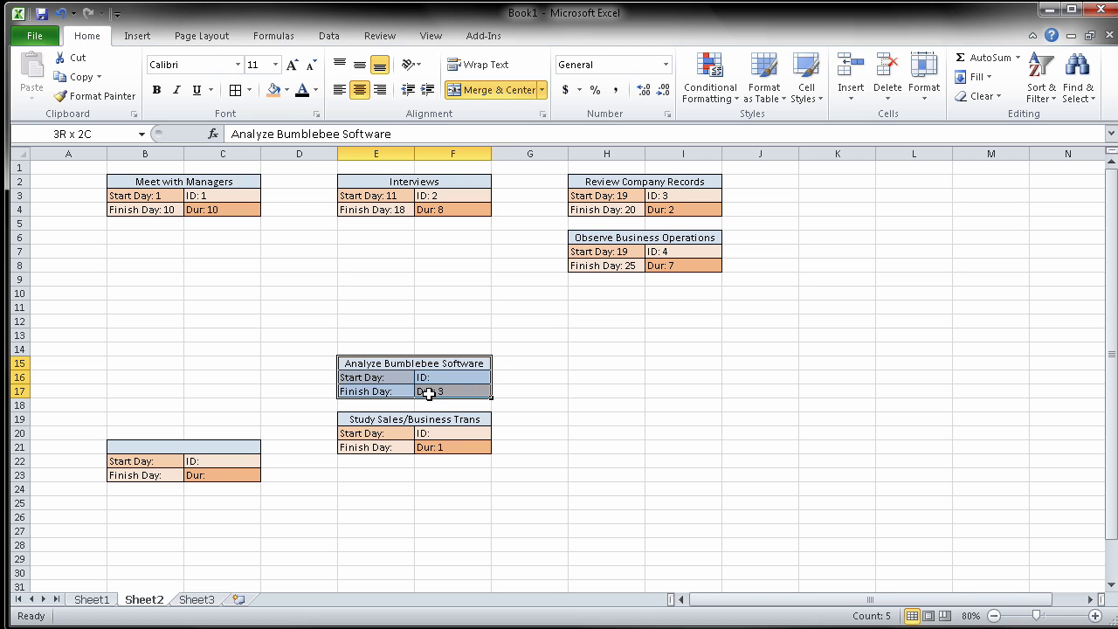
pyautogui.moveTo(391, 356); pyautogui.dragTo(843, 187)
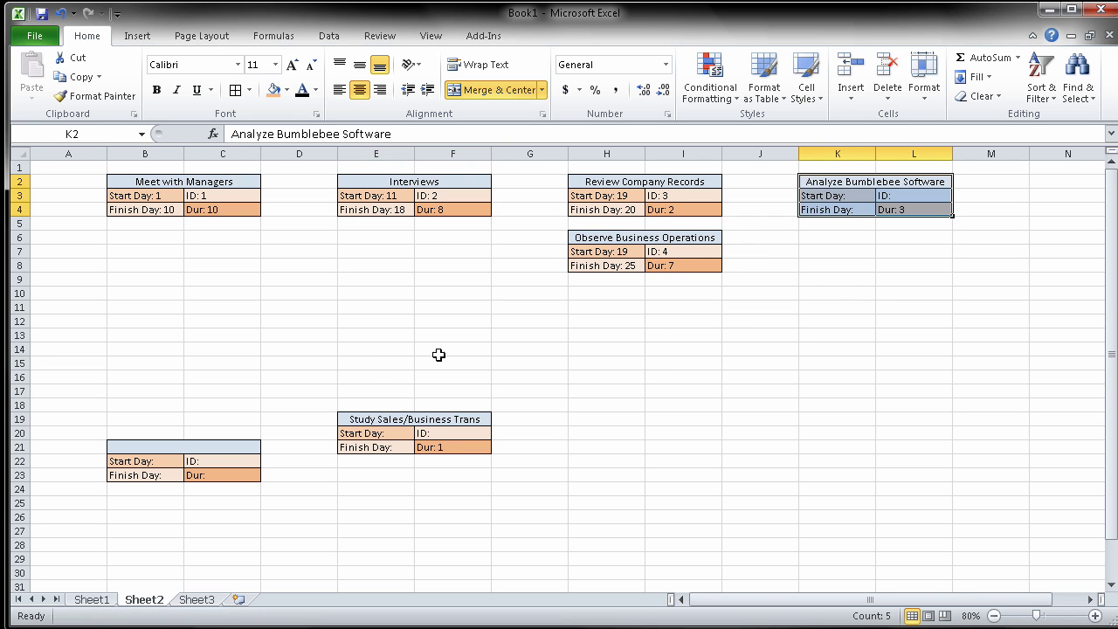
pyautogui.click(396, 422)
pyautogui.moveTo(396, 421); pyautogui.dragTo(858, 241)
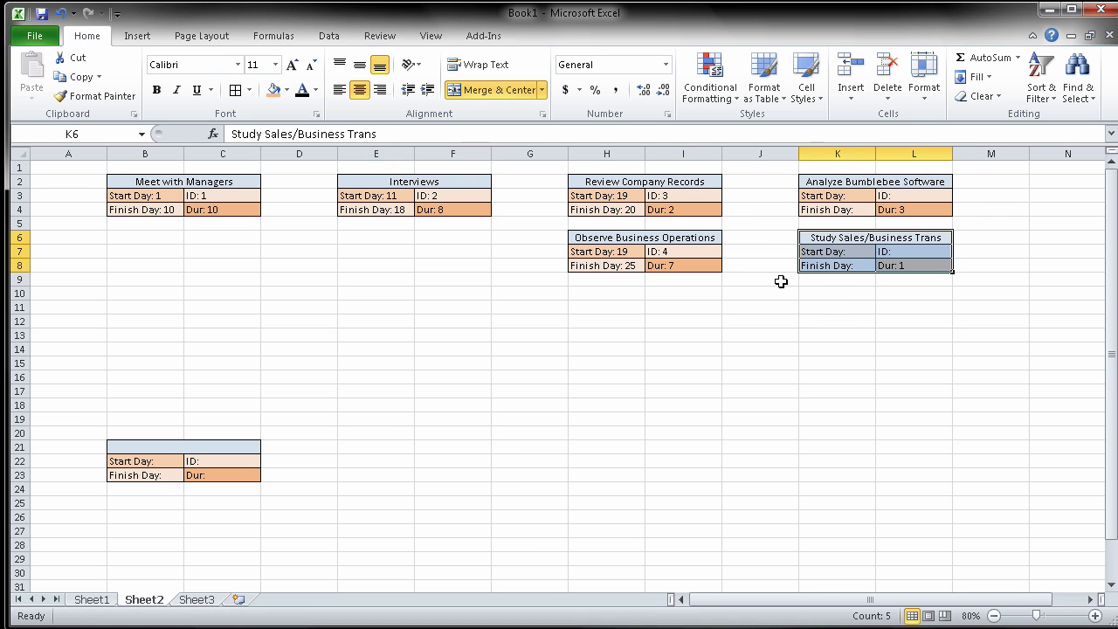
pyautogui.doubleClick(909, 196)
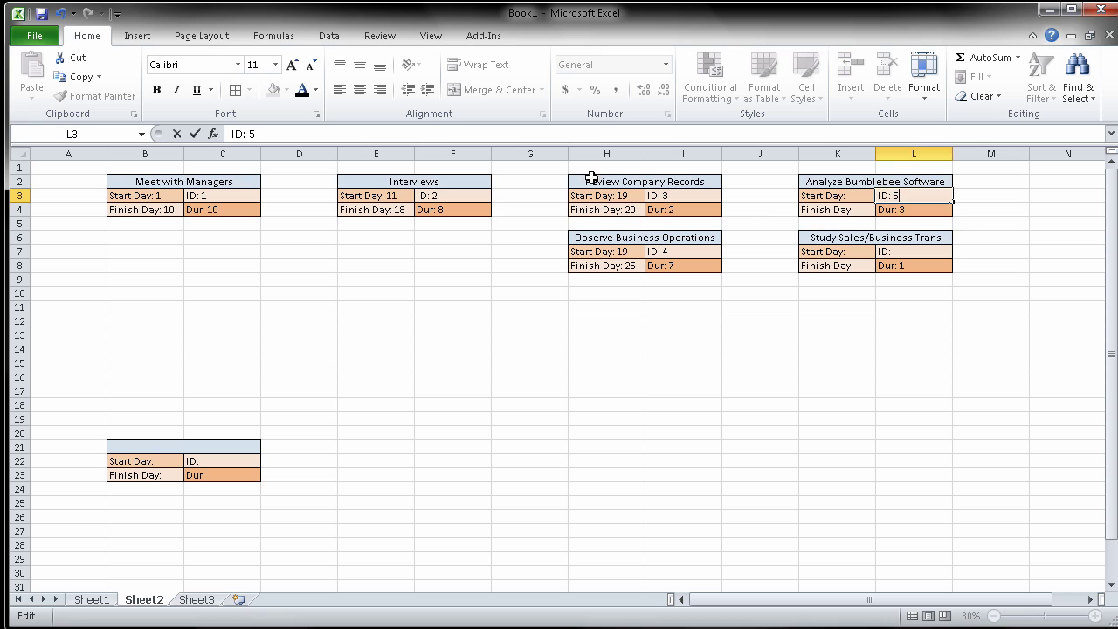
# Set Analyze Bumblebee Software's start day to 26 and finish day to 28
pyautogui.click(854, 195)
pyautogui.doubleClick(854, 195)
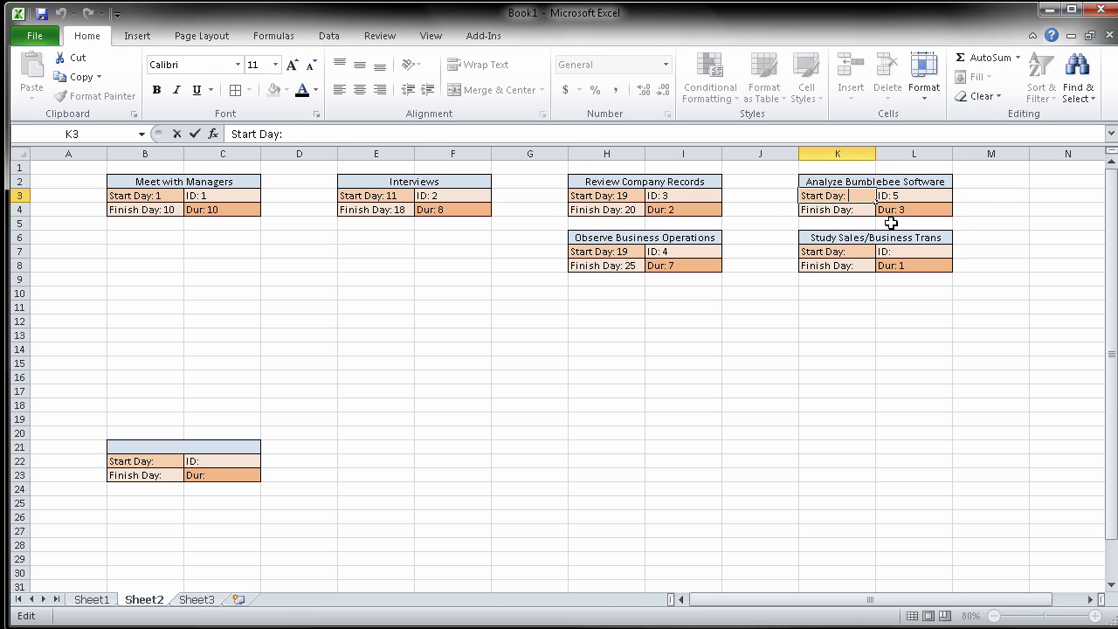
pyautogui.write('26')
pyautogui.click(866, 209)
pyautogui.doubleClick(867, 210)
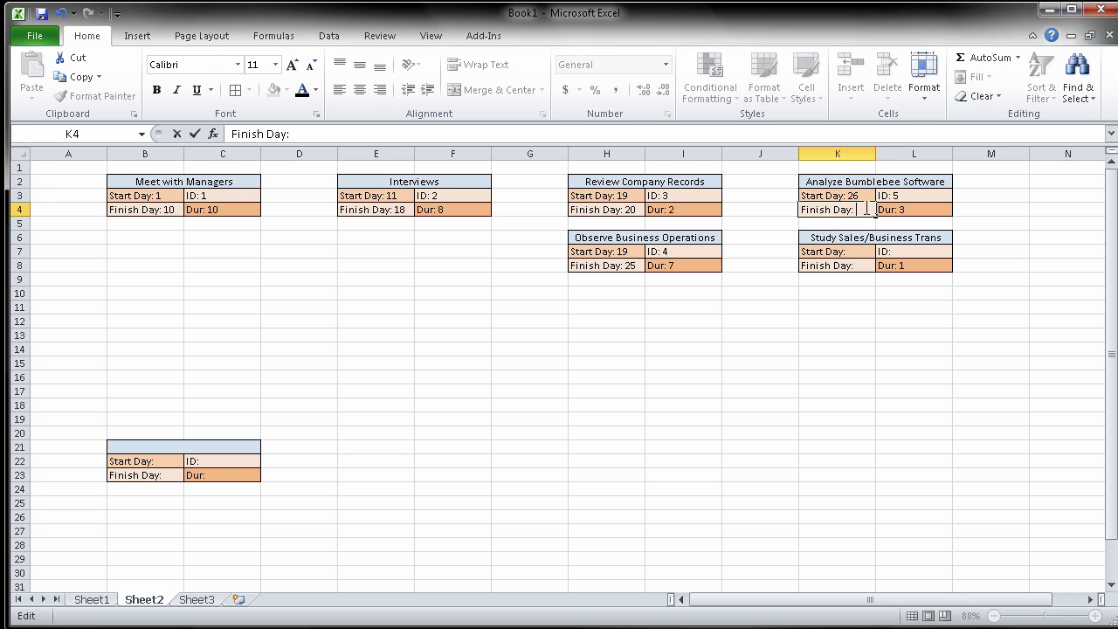
pyautogui.click(903, 252)
# Enter ID 6, start day 26 and finish day 26 for Study Sales/Business Trans
pyautogui.doubleClick(902, 252)
pyautogui.moveTo(858, 241); pyautogui.dragTo(859, 257)
pyautogui.doubleClick(860, 251)
pyautogui.write('26')
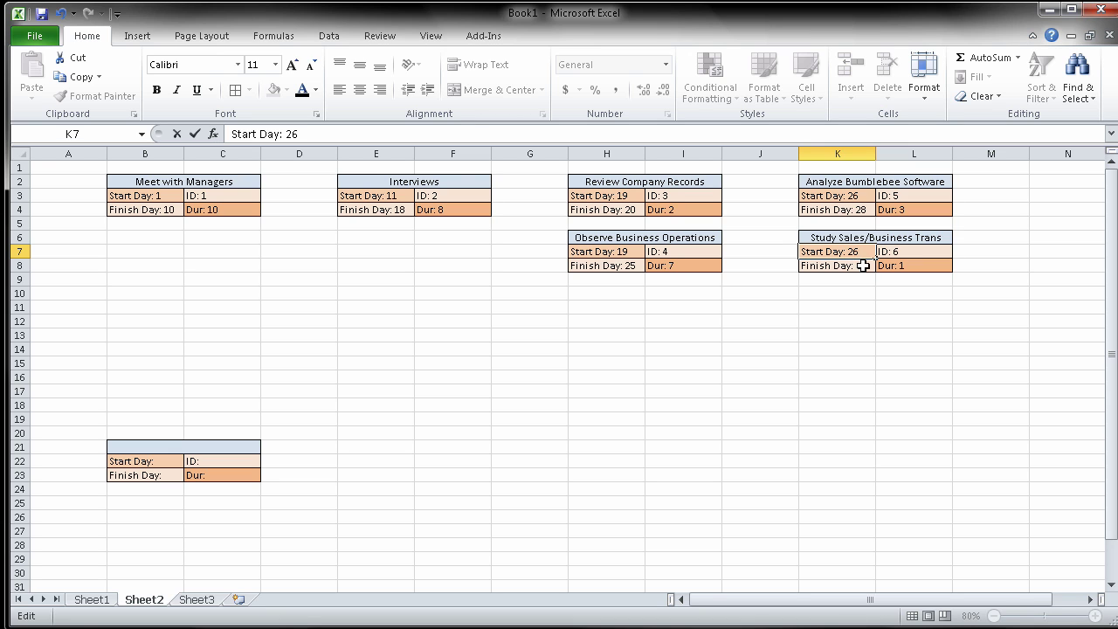
pyautogui.click(854, 266)
pyautogui.doubleClick(854, 266)
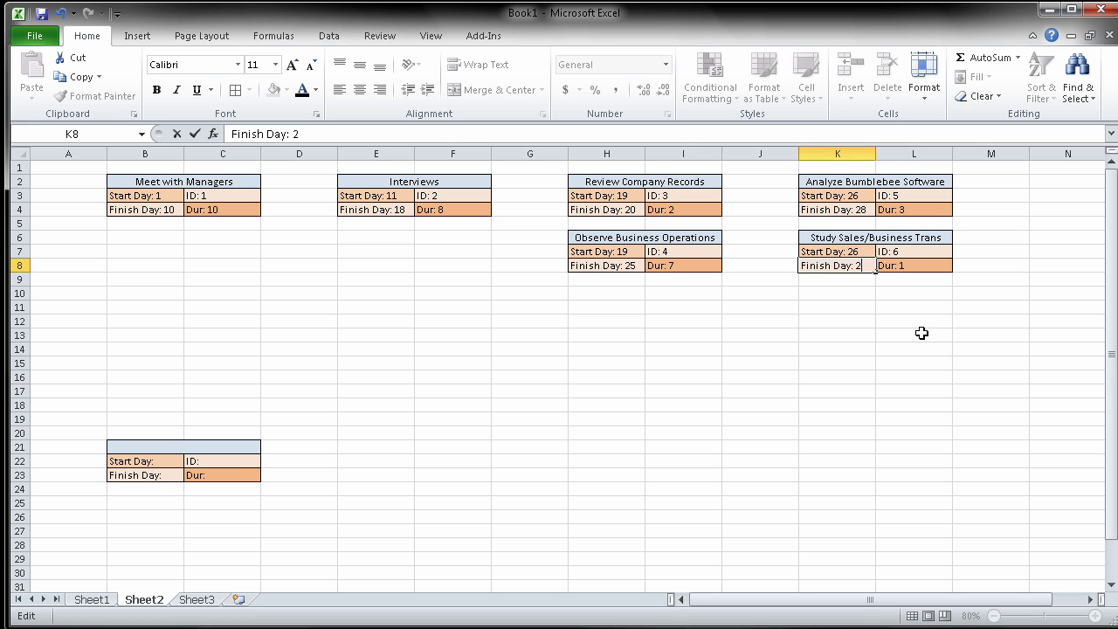
pyautogui.click(782, 323)
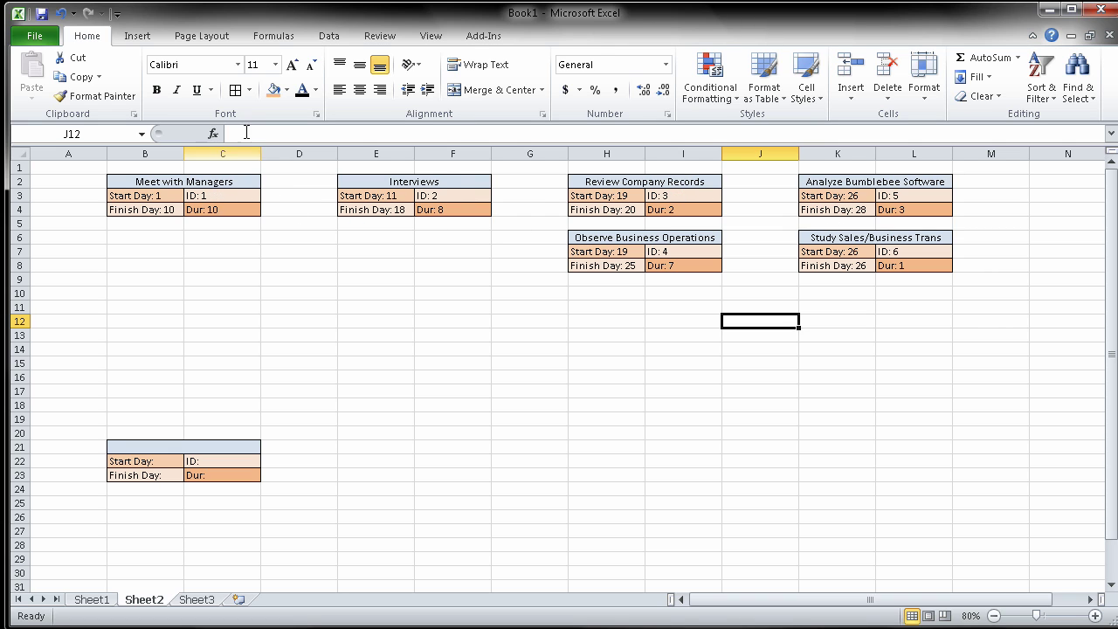
# Draw a black arrow from the Meet with Managers box to the Interviews box
pyautogui.click(140, 37)
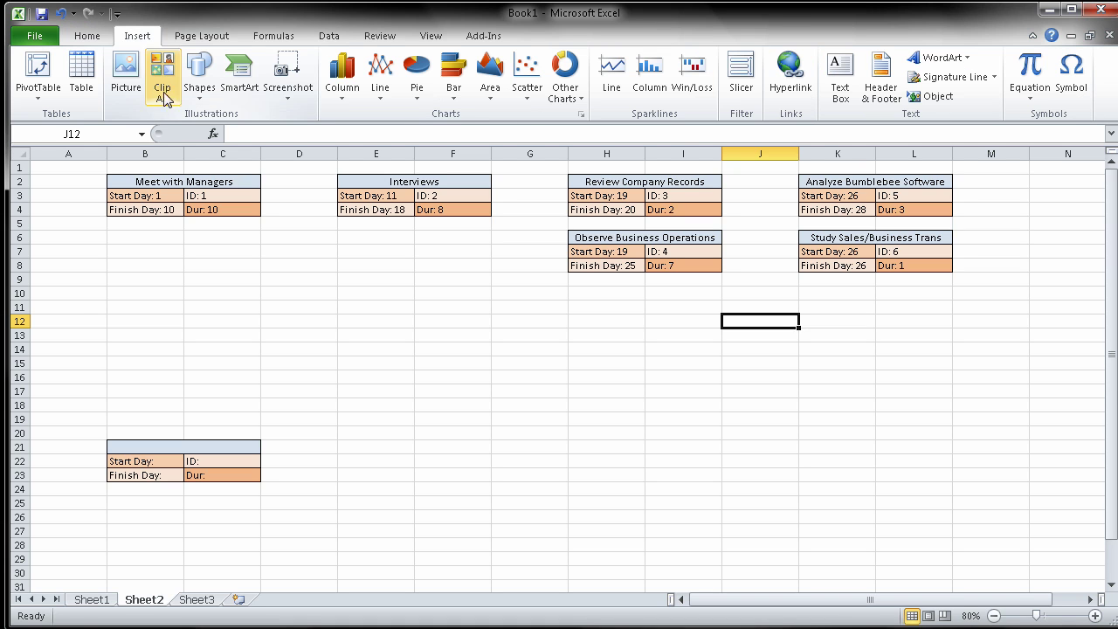
pyautogui.click(199, 80)
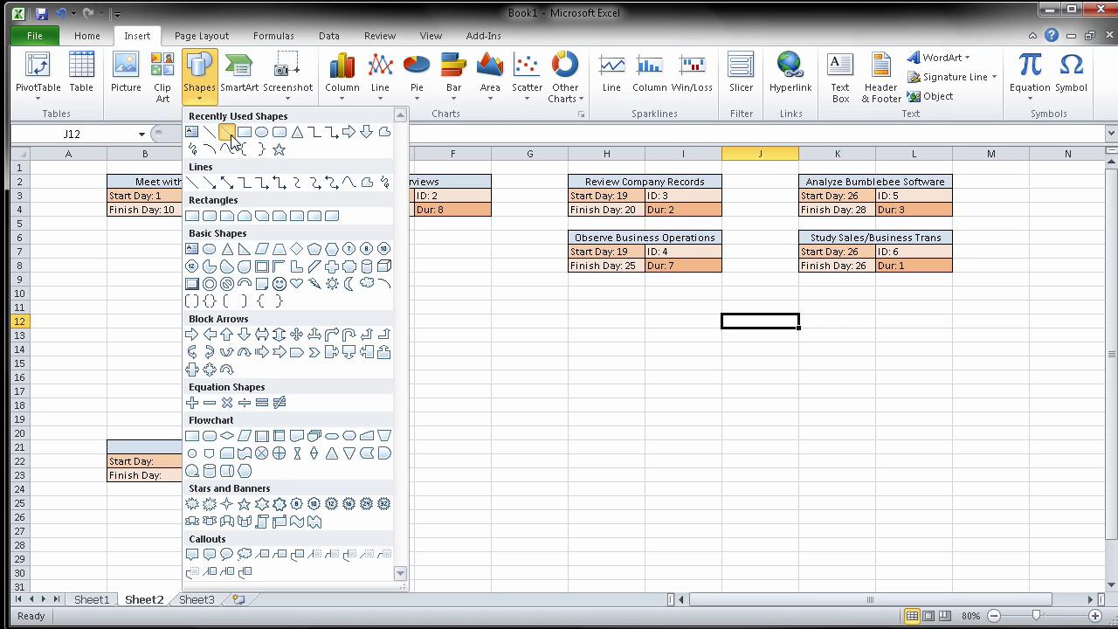
pyautogui.click(229, 133)
pyautogui.moveTo(268, 193); pyautogui.dragTo(331, 195)
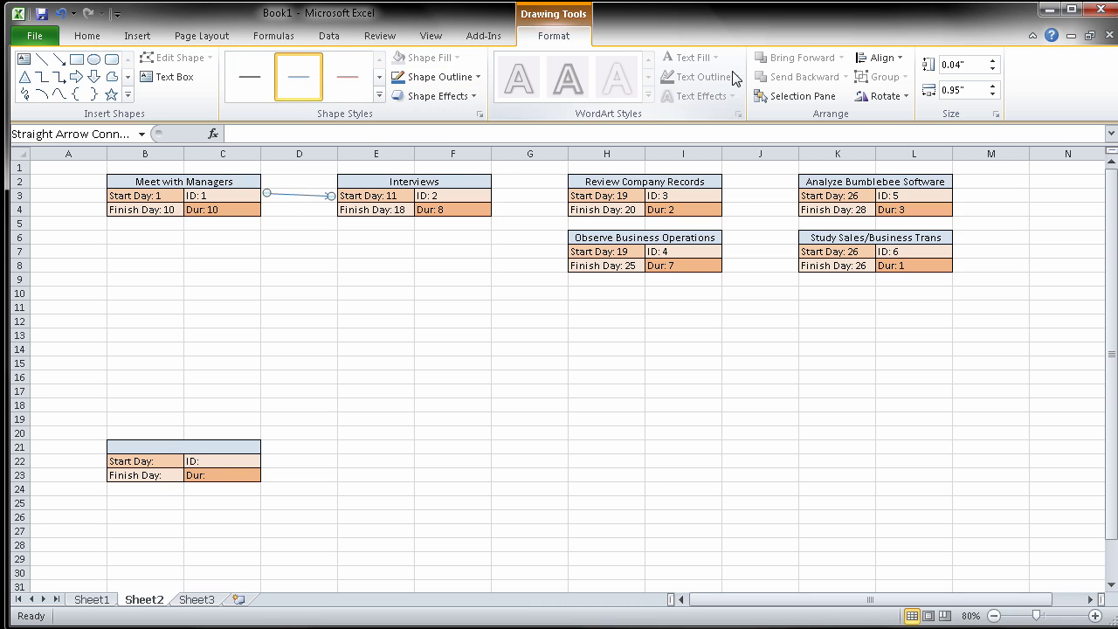
pyautogui.click(348, 77)
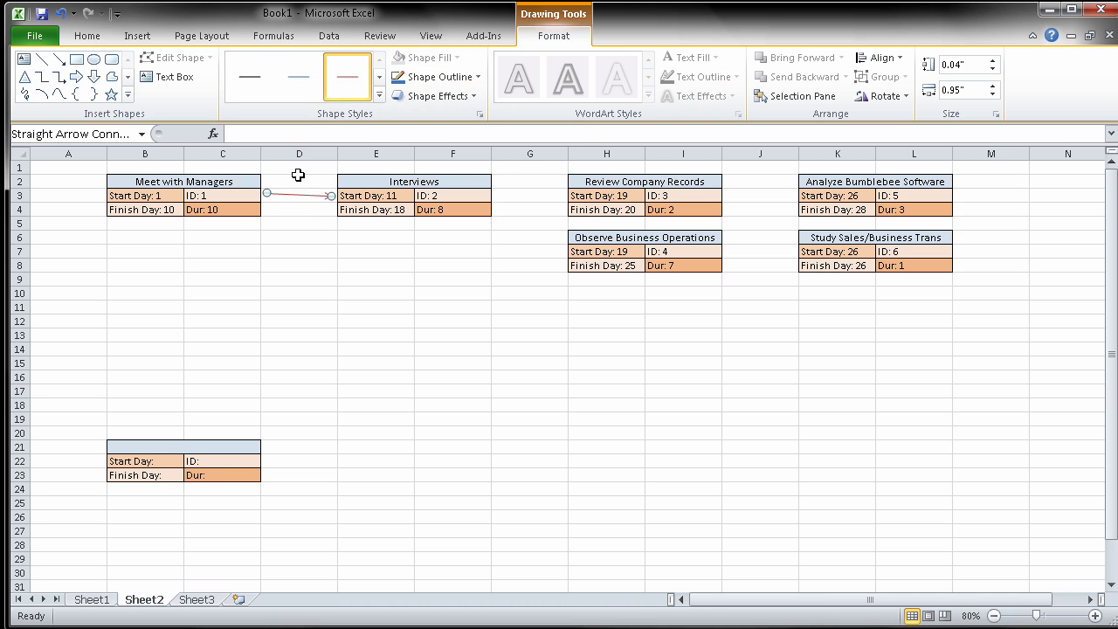
pyautogui.click(250, 78)
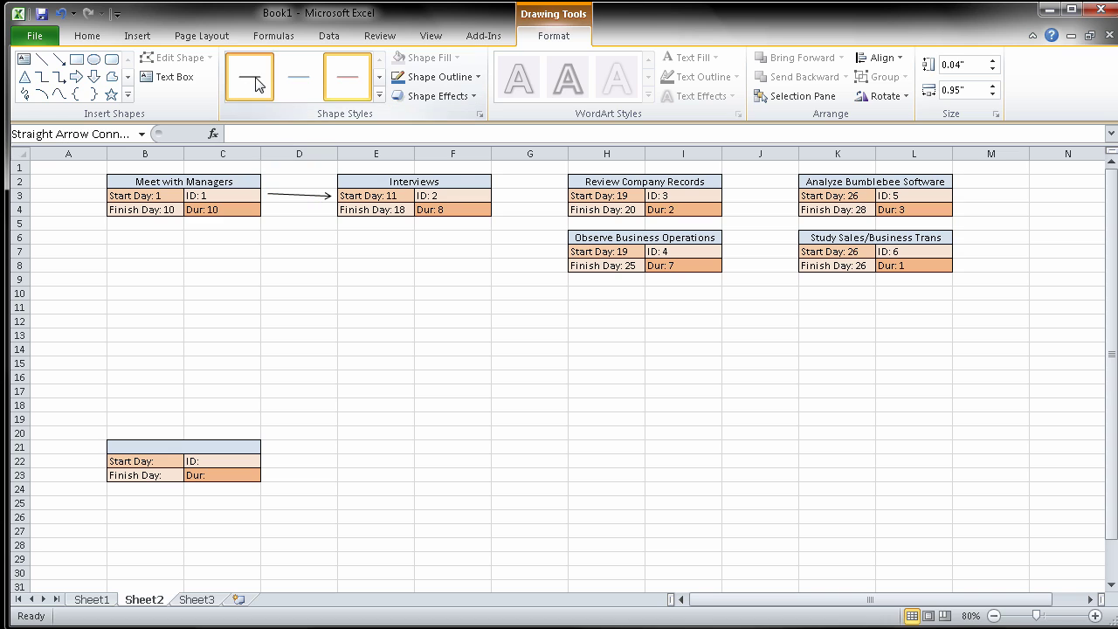
# Set the arrow's line width to 2 pt
pyautogui.rightClick(297, 196)
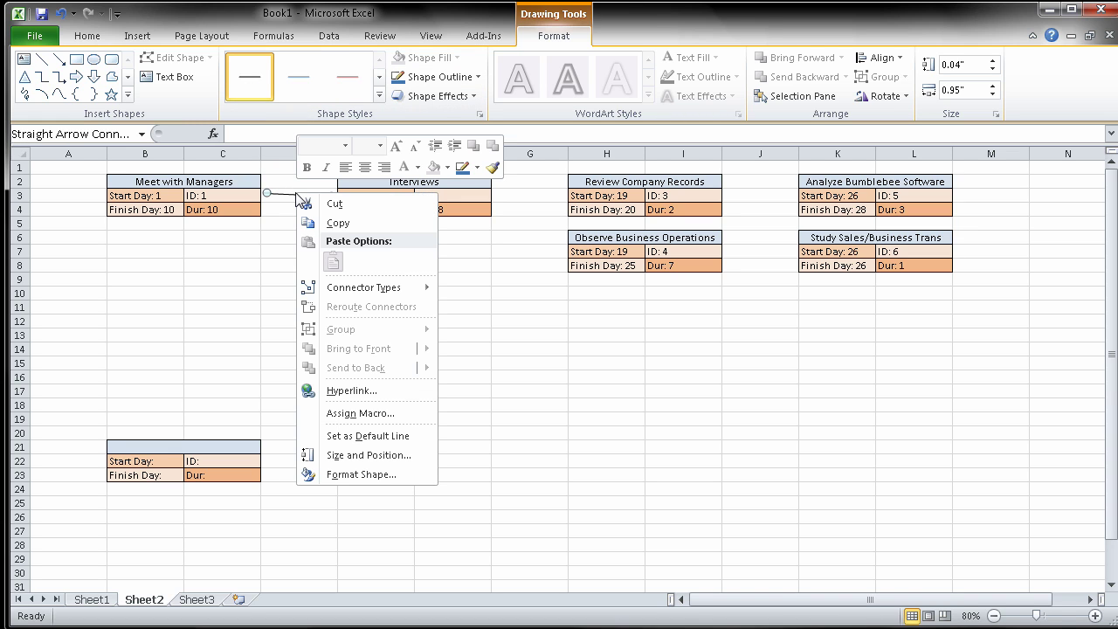
pyautogui.click(382, 476)
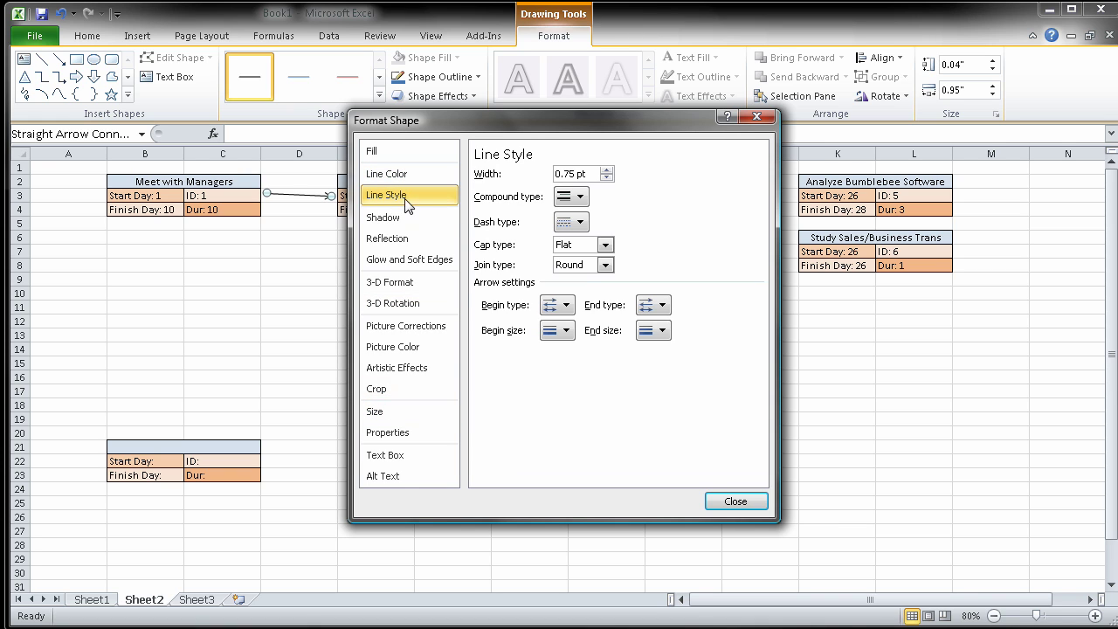
pyautogui.click(606, 170)
pyautogui.click(606, 170)
pyautogui.click(606, 170)
pyautogui.click(606, 171)
pyautogui.click(606, 170)
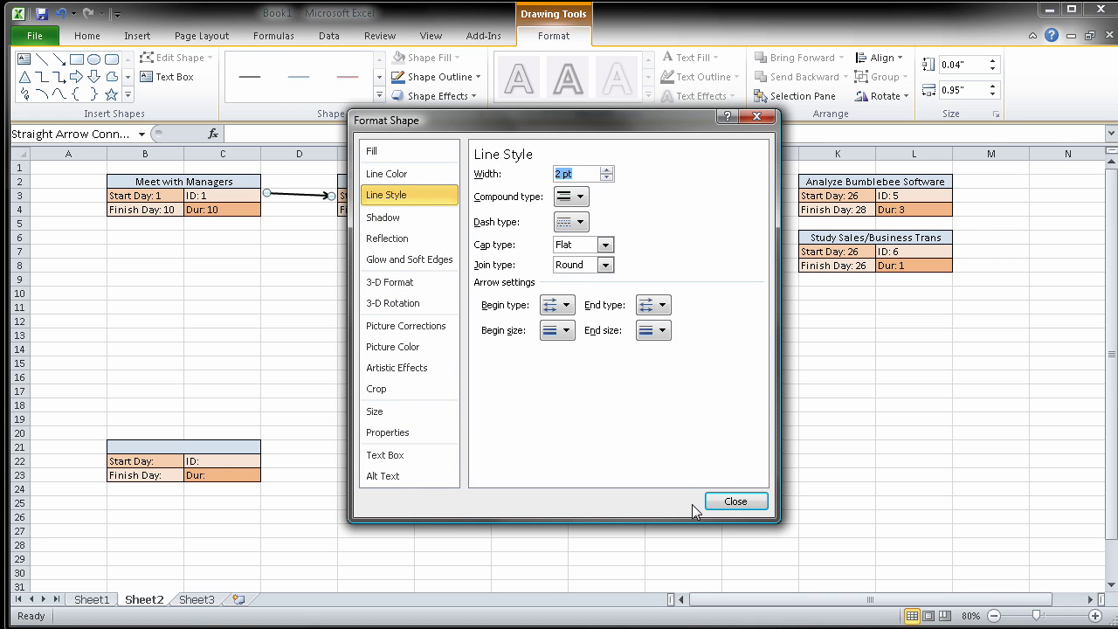
pyautogui.click(735, 502)
pyautogui.click(349, 268)
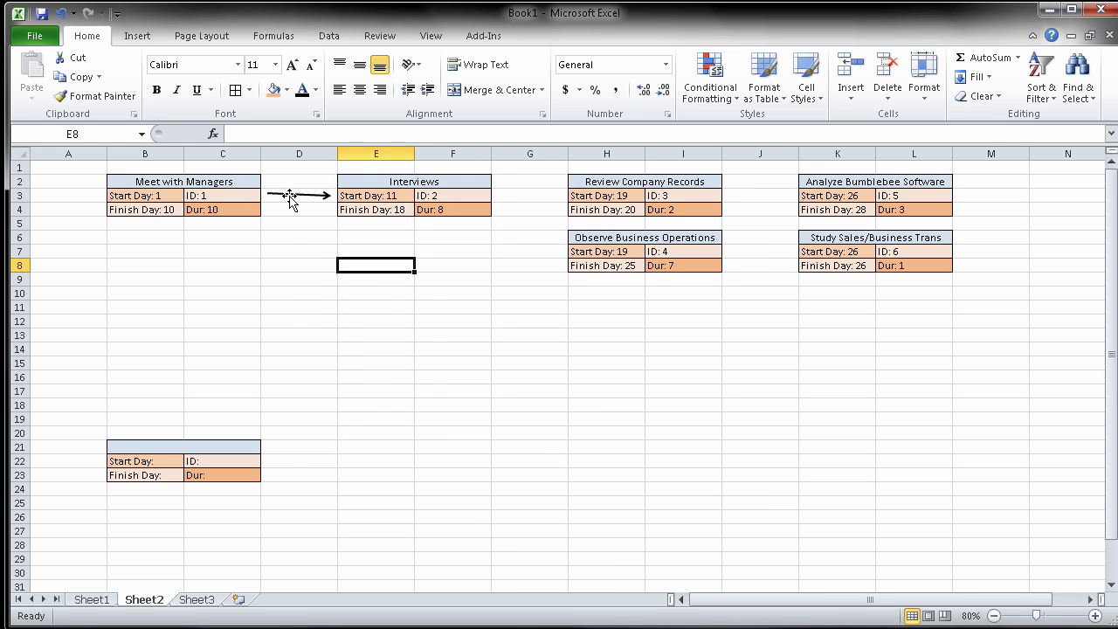
# Paste a copy of the arrow between Interviews and Review Company Records
pyautogui.rightClick(291, 199)
pyautogui.click(325, 224)
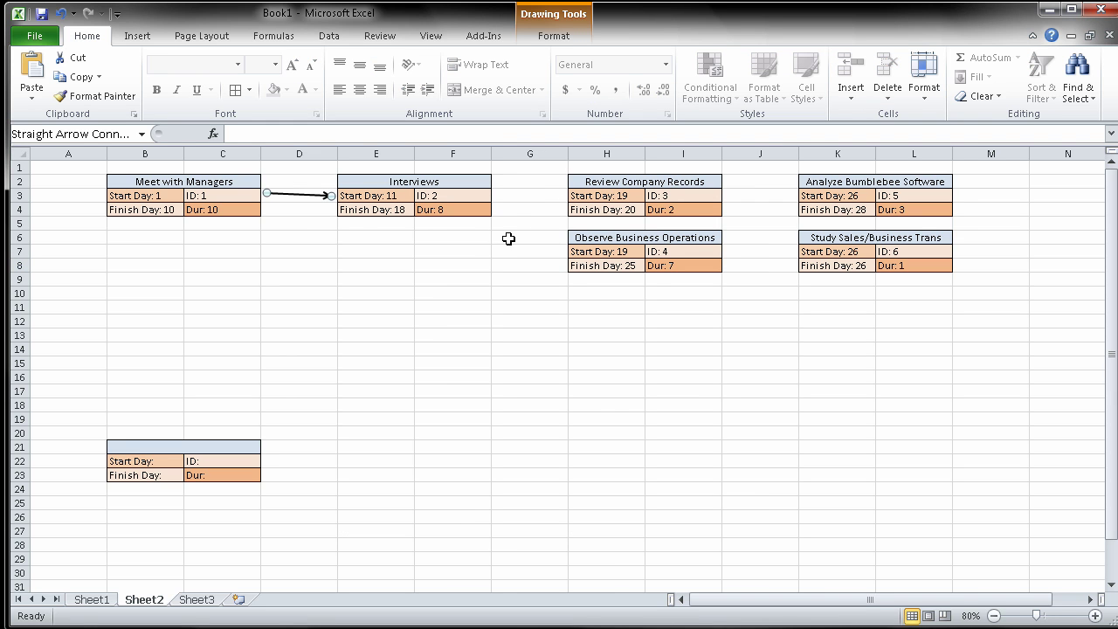
pyautogui.rightClick(439, 276)
pyautogui.click(476, 347)
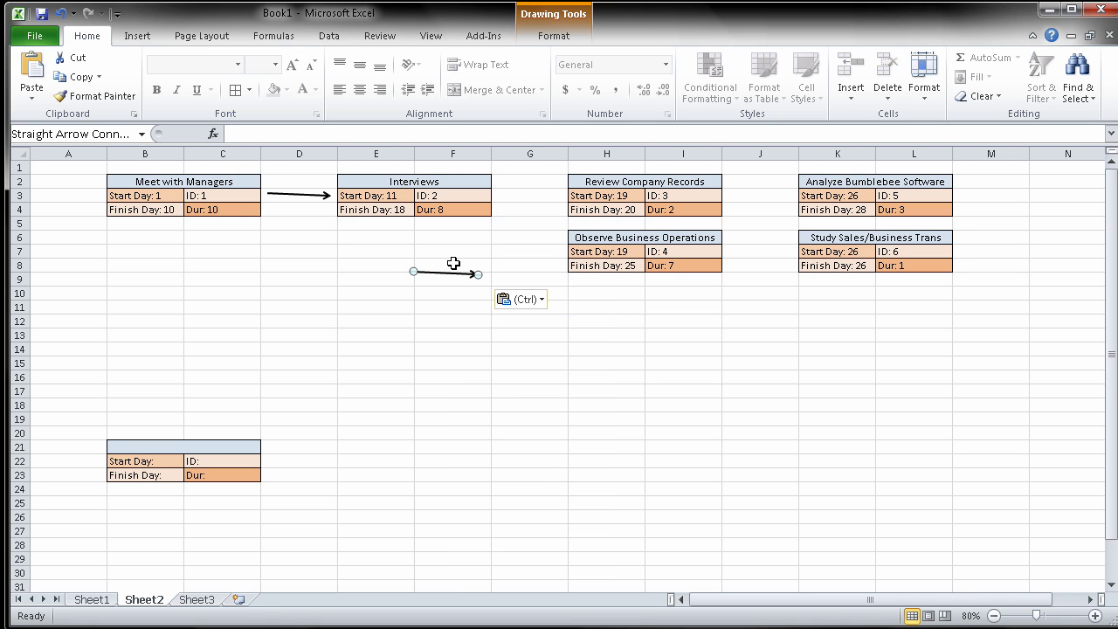
pyautogui.moveTo(440, 275); pyautogui.dragTo(524, 199)
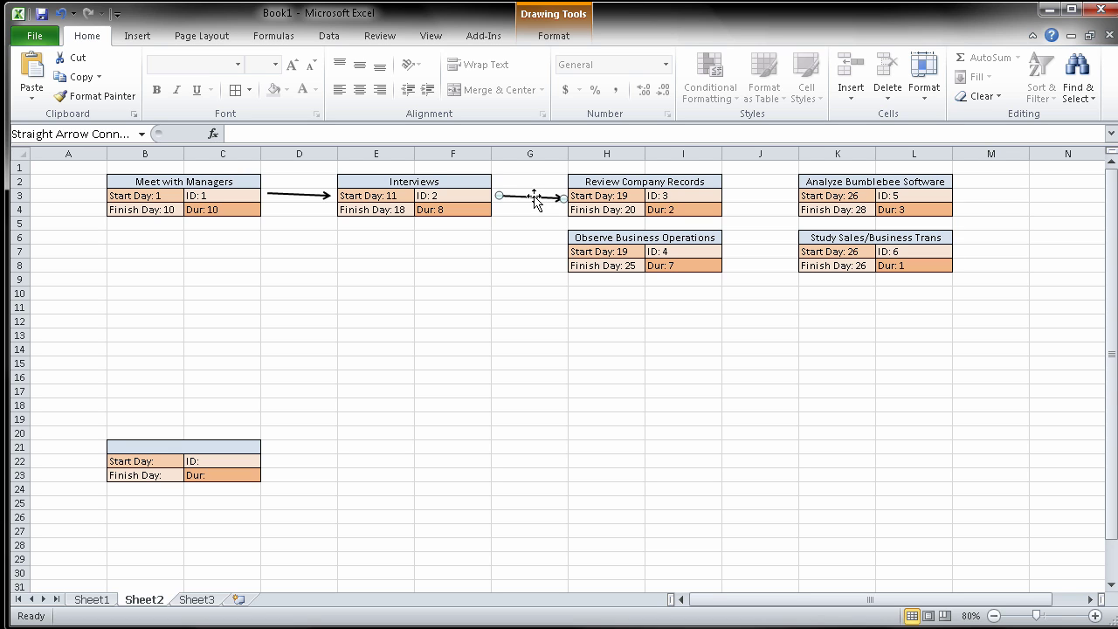
# Paste a second arrow copy and move it toward Analyze Bumblebee Software
pyautogui.rightClick(534, 201)
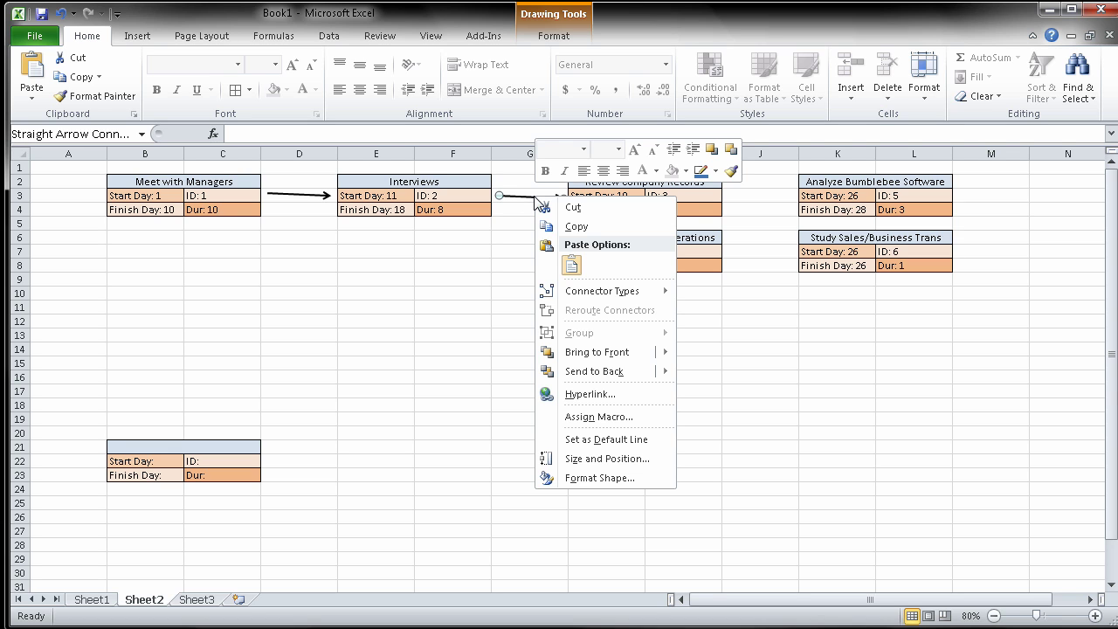
pyautogui.click(569, 263)
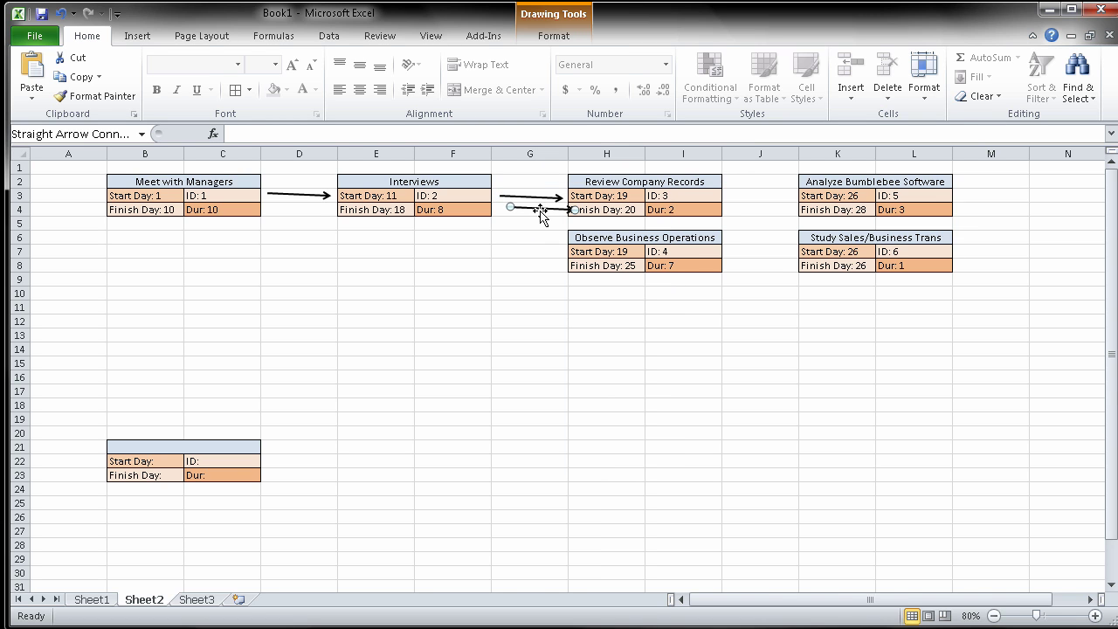
pyautogui.moveTo(540, 210); pyautogui.dragTo(763, 202)
# Settle the third arrow, then swap the Analyze Bumblebee and Study Sales boxes (K2:L4, K6:L8)
pyautogui.moveTo(760, 202); pyautogui.dragTo(756, 199)
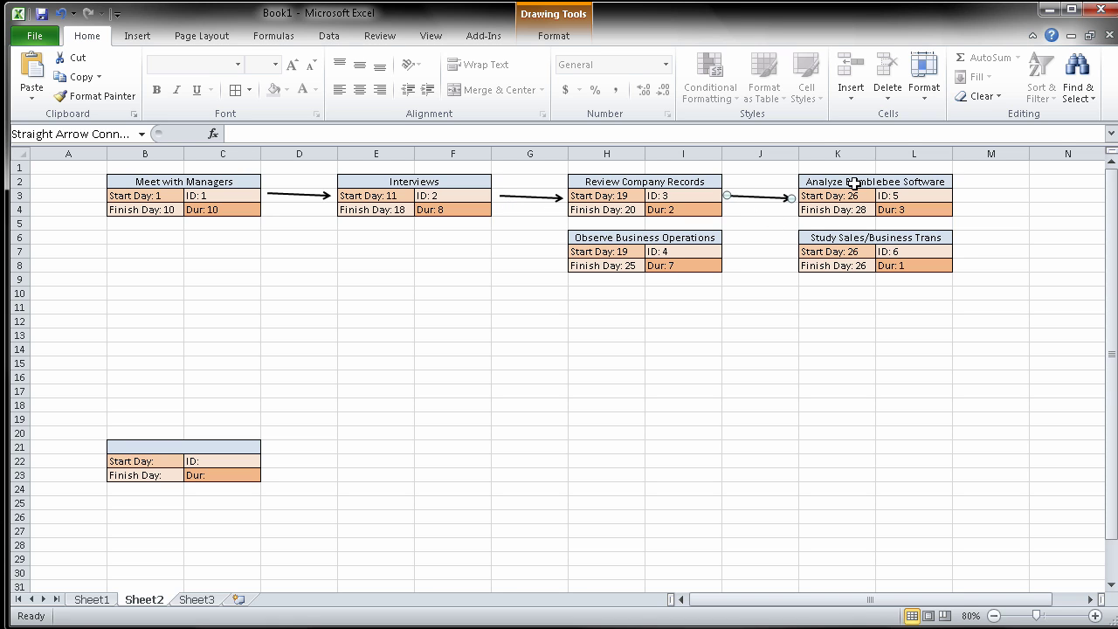
pyautogui.moveTo(851, 181); pyautogui.dragTo(856, 325)
pyautogui.moveTo(840, 238); pyautogui.dragTo(836, 178)
pyautogui.moveTo(845, 317); pyautogui.dragTo(847, 352)
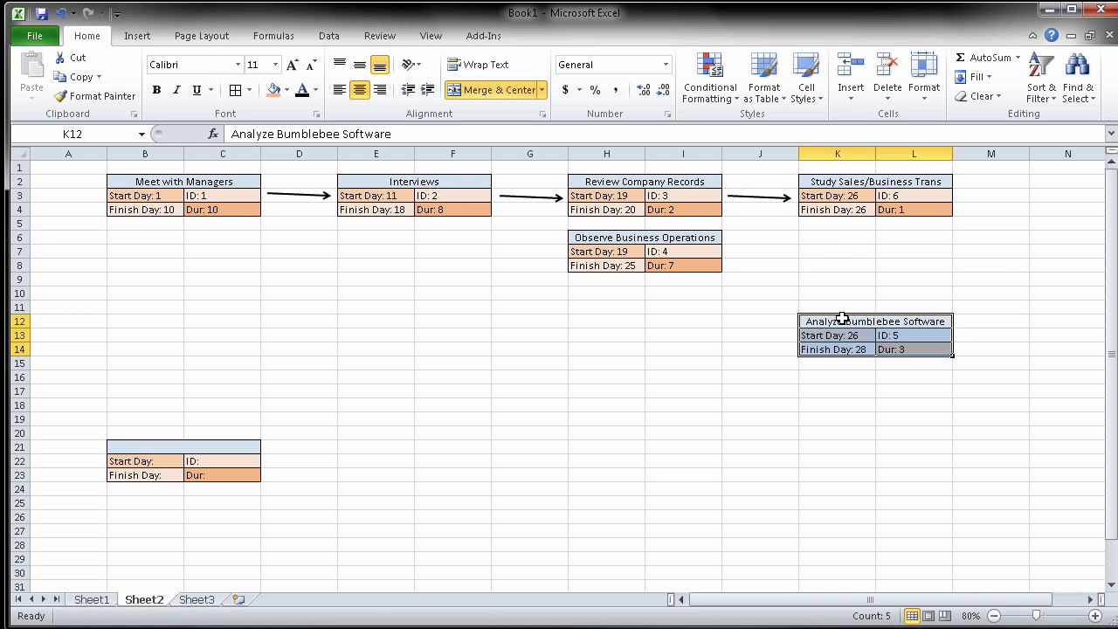
pyautogui.moveTo(839, 313); pyautogui.dragTo(843, 244)
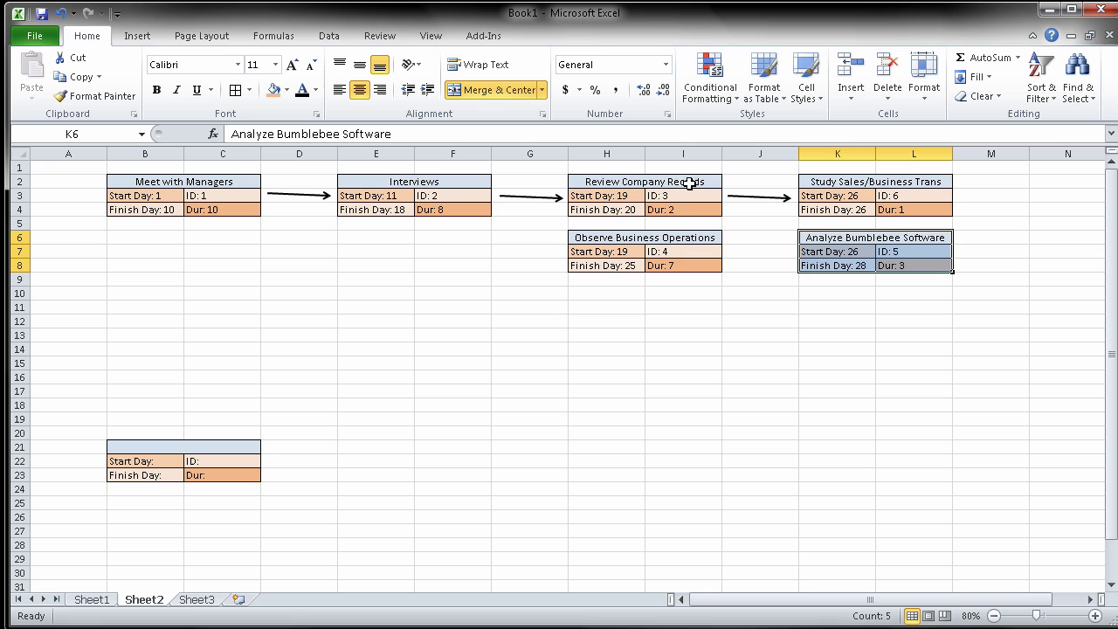
# Paste an arrow copy beside Observe Business Operations and make its line solid red
pyautogui.rightClick(757, 198)
pyautogui.click(773, 226)
pyautogui.rightClick(505, 252)
pyautogui.click(542, 321)
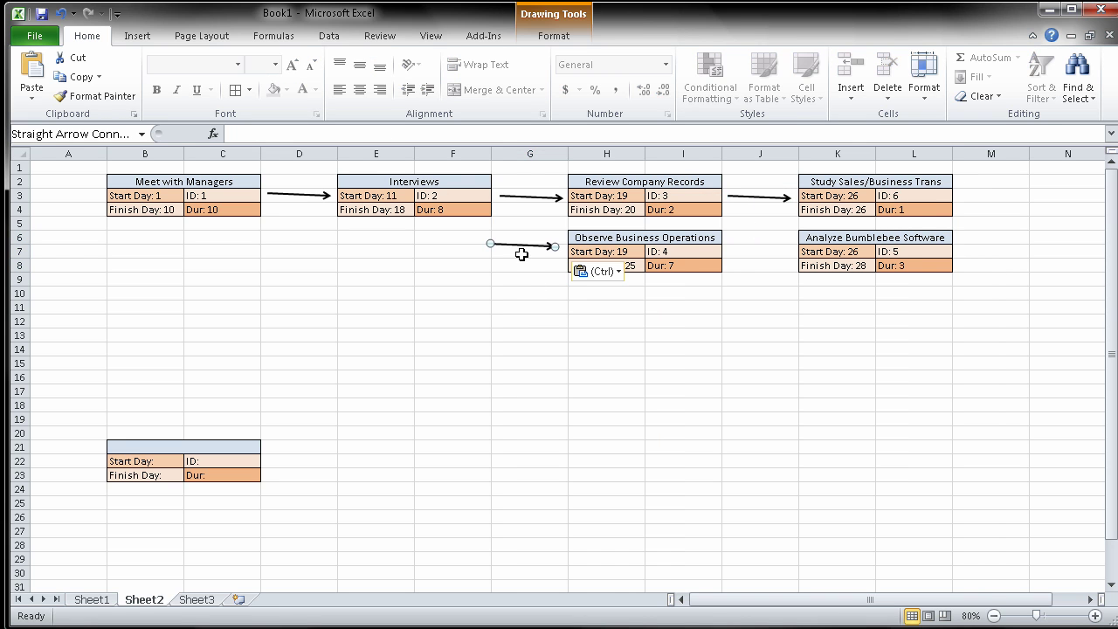
pyautogui.rightClick(518, 244)
pyautogui.click(579, 527)
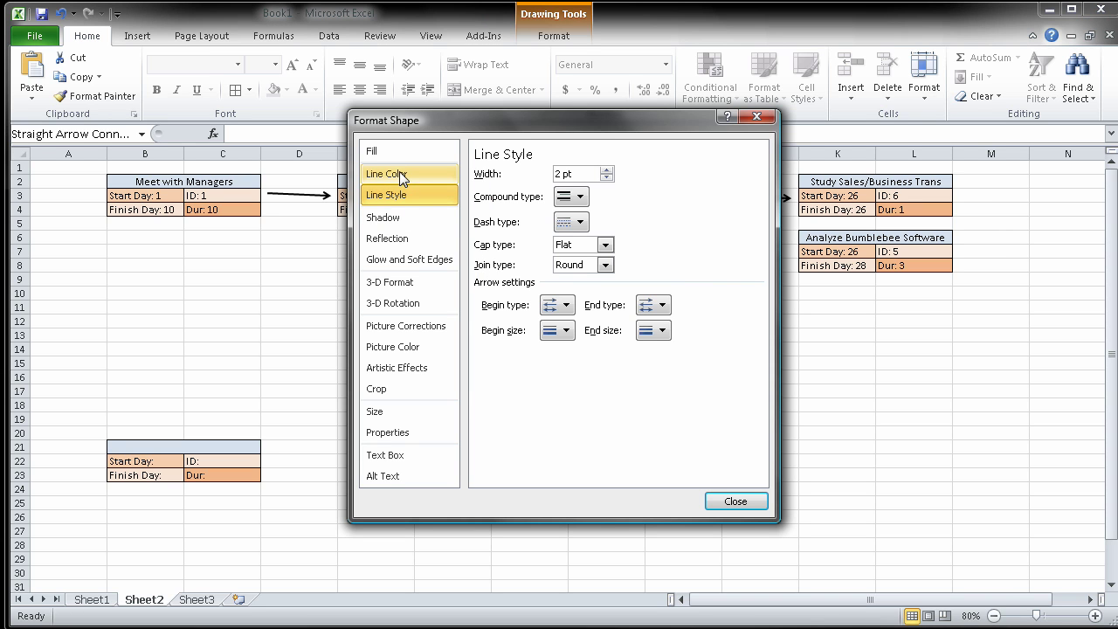
pyautogui.click(399, 171)
pyautogui.click(544, 230)
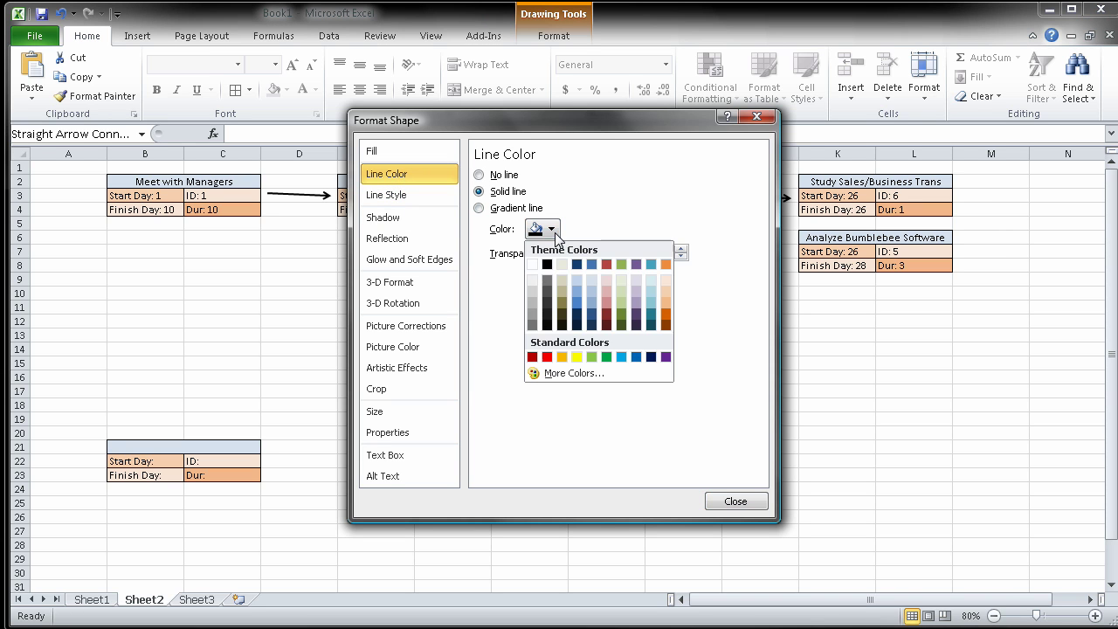
pyautogui.click(547, 356)
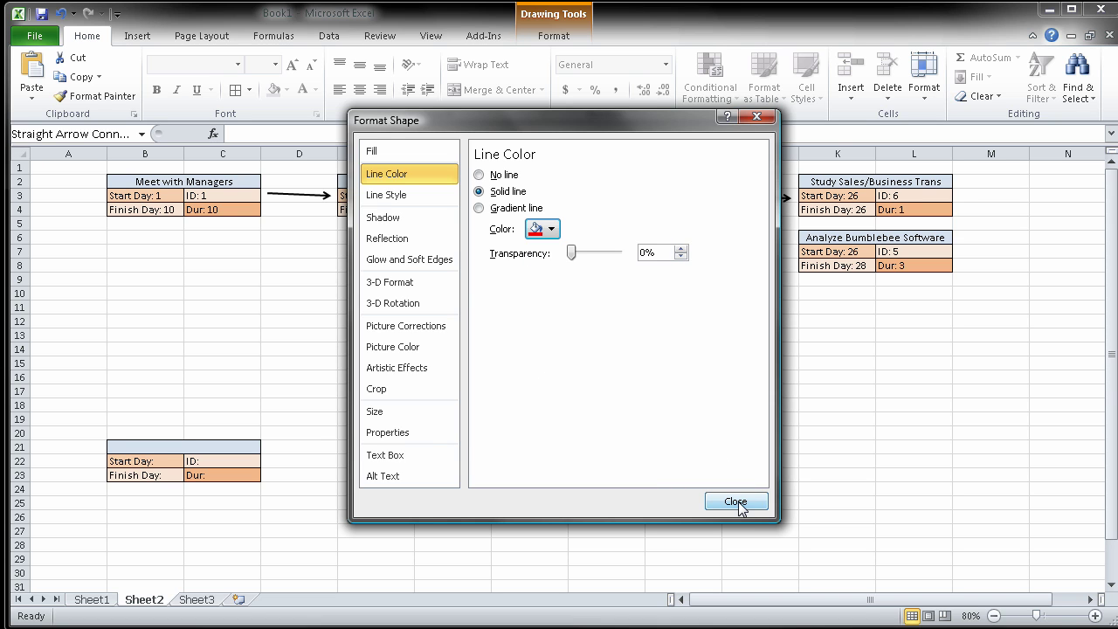
pyautogui.click(735, 502)
# Paste a copy of the red arrow at F10, below the first one
pyautogui.rightClick(530, 246)
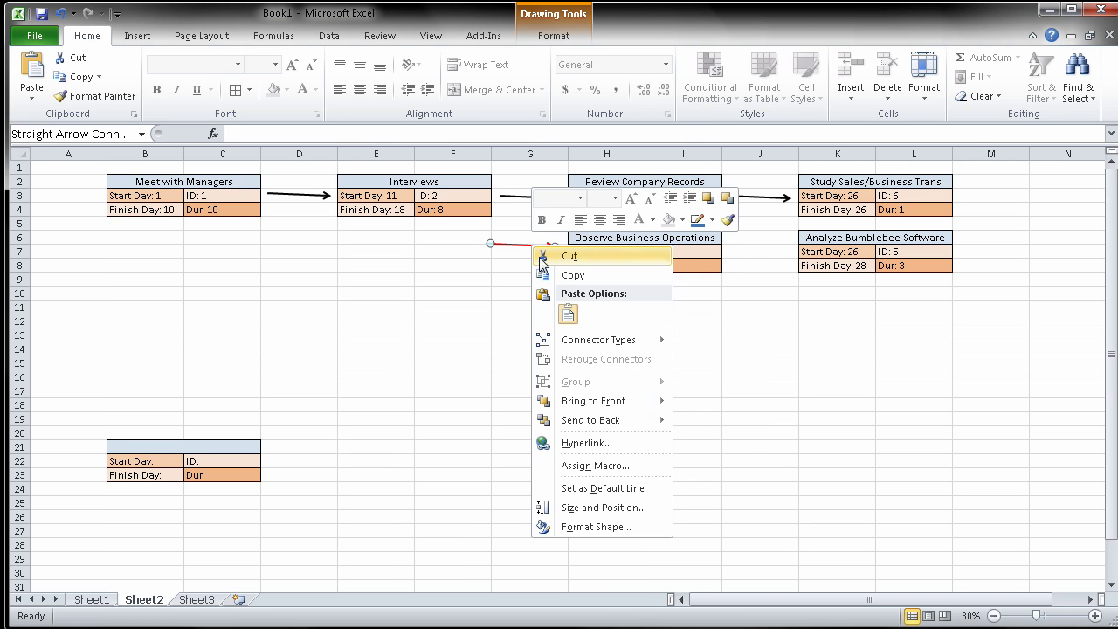
pyautogui.click(543, 276)
pyautogui.rightClick(492, 299)
pyautogui.click(528, 370)
pyautogui.click(525, 245)
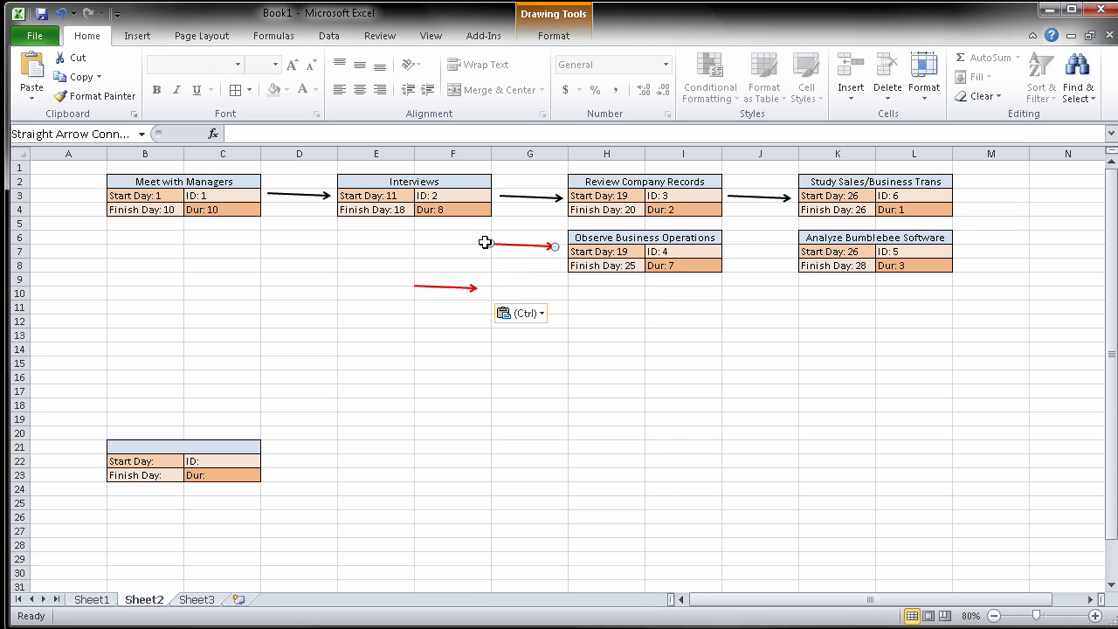
# Angle red arrows from Interviews to Observe Business Operations and on to Analyze Bumblebee Software
pyautogui.moveTo(490, 245); pyautogui.dragTo(504, 201)
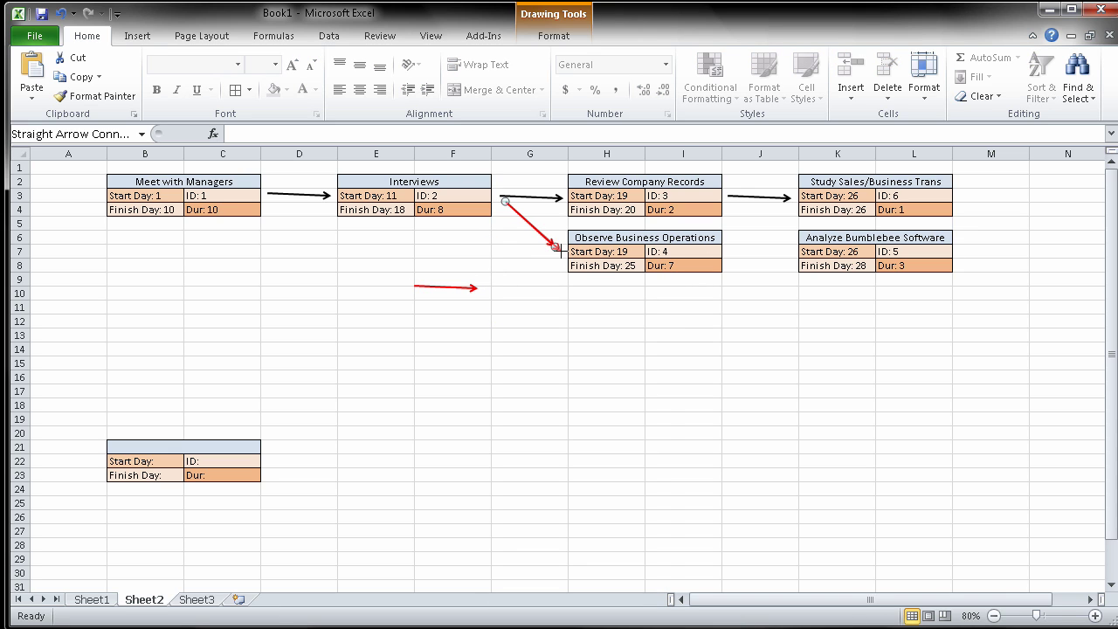
pyautogui.click(467, 288)
pyautogui.rightClick(467, 287)
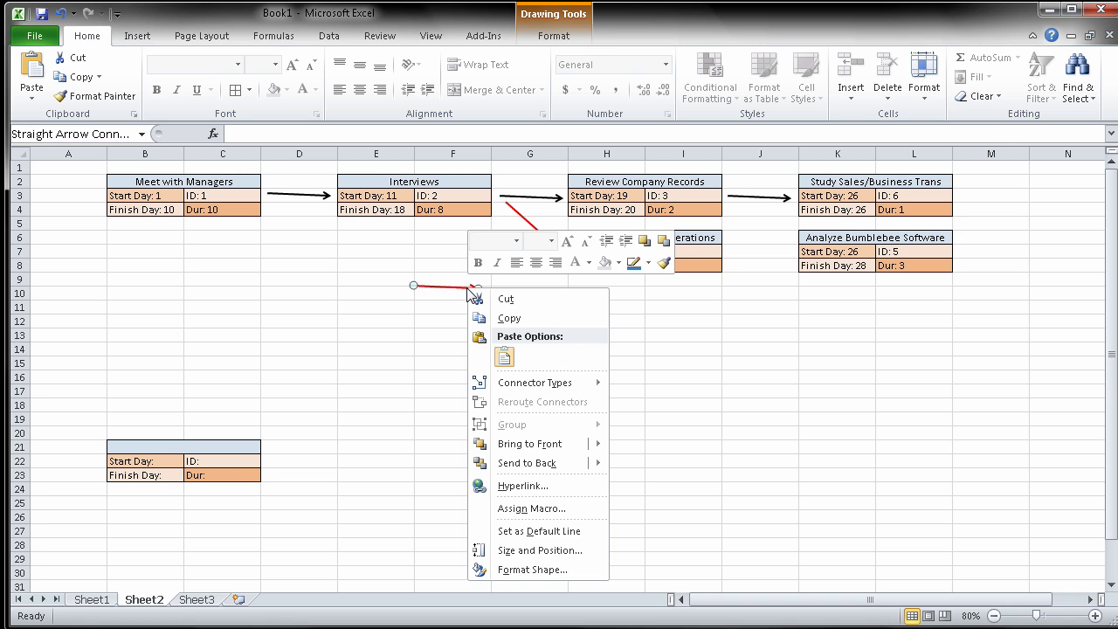
pyautogui.click(524, 322)
pyautogui.moveTo(454, 288); pyautogui.dragTo(766, 245)
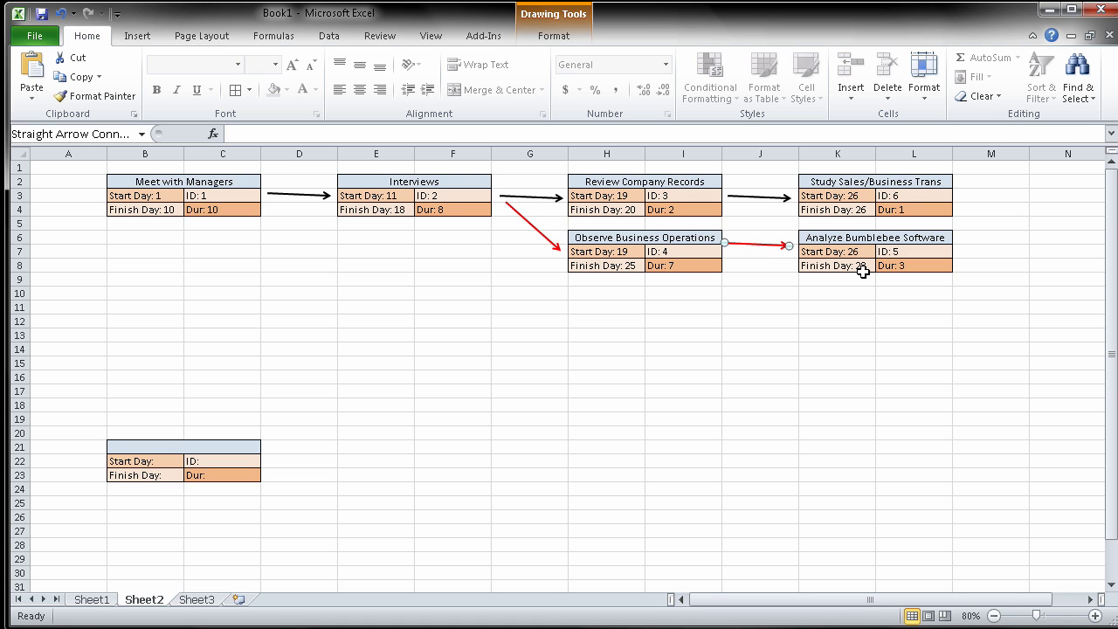
pyautogui.click(780, 324)
pyautogui.click(845, 266)
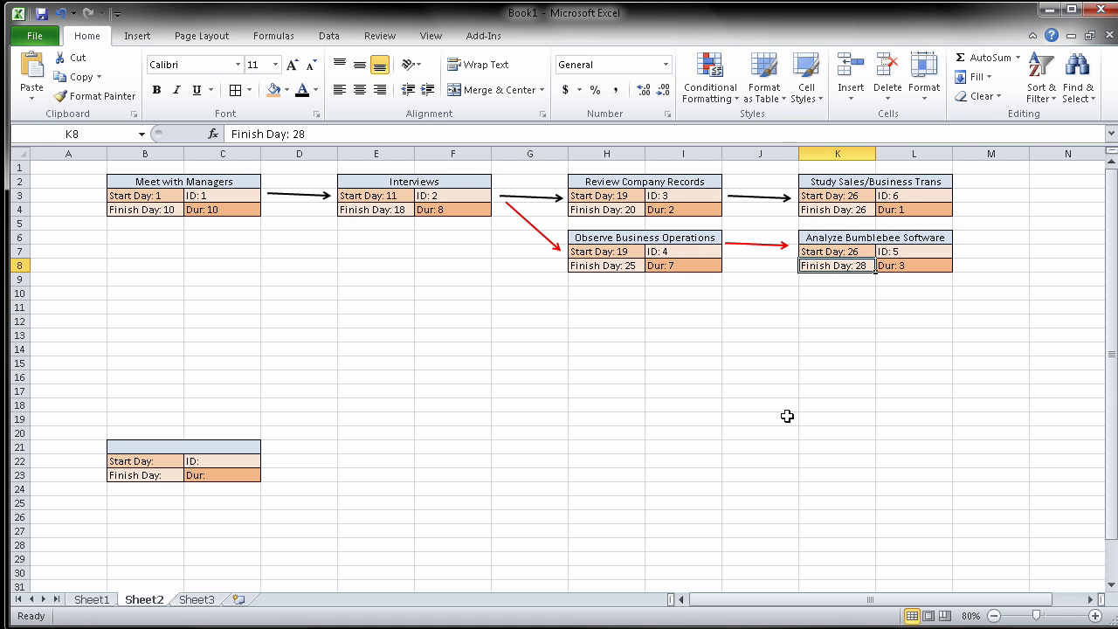